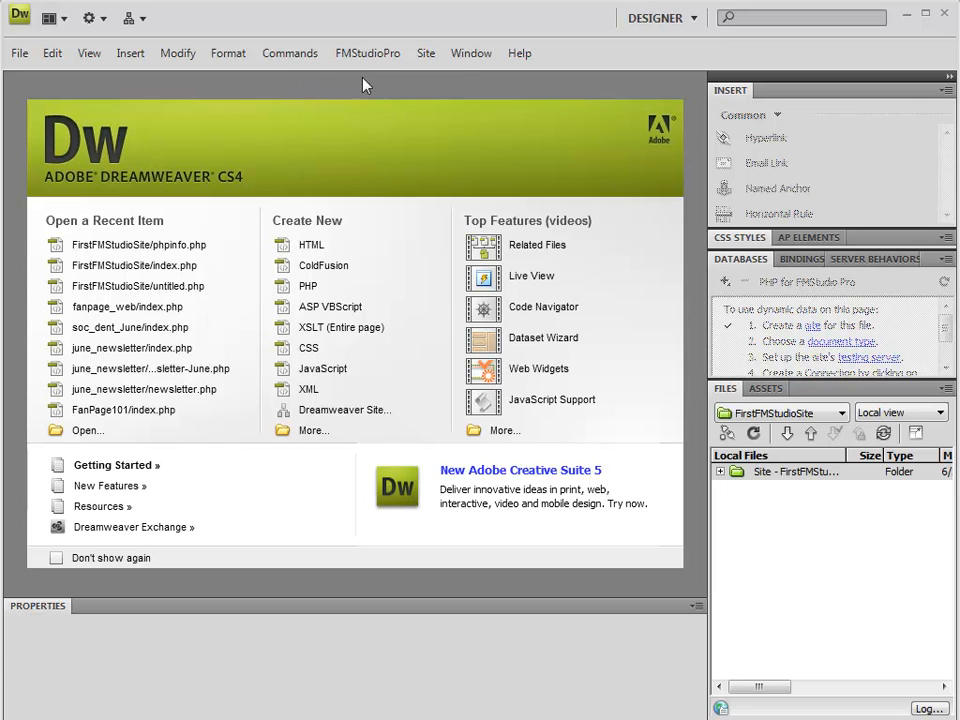
# Start a new site definition and name the site FirstFTPSite.
pyautogui.click(427, 55)
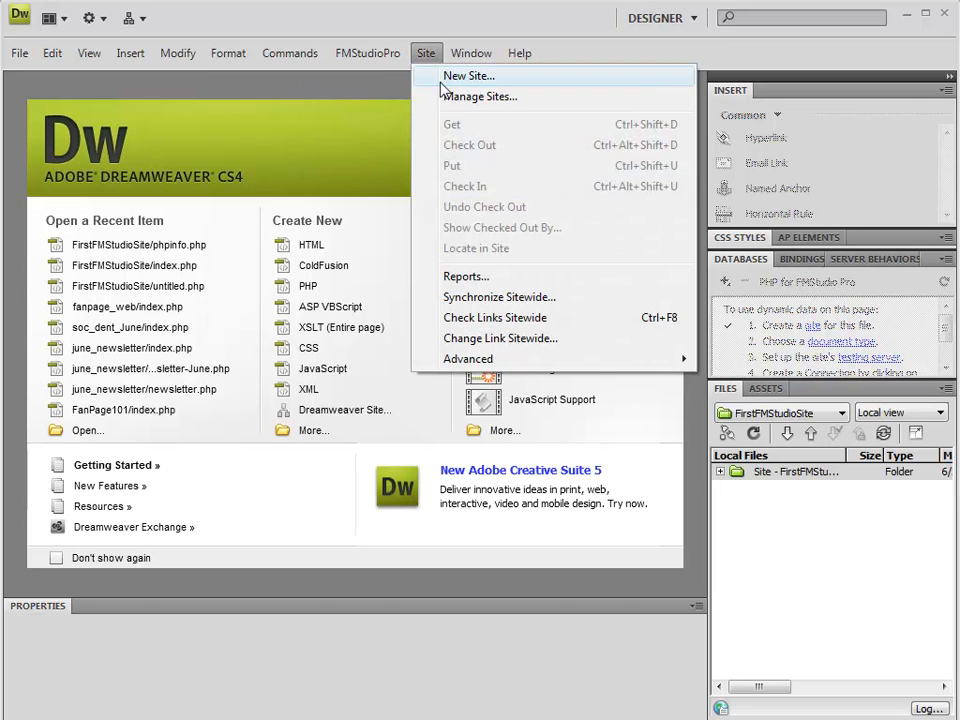
pyautogui.click(442, 80)
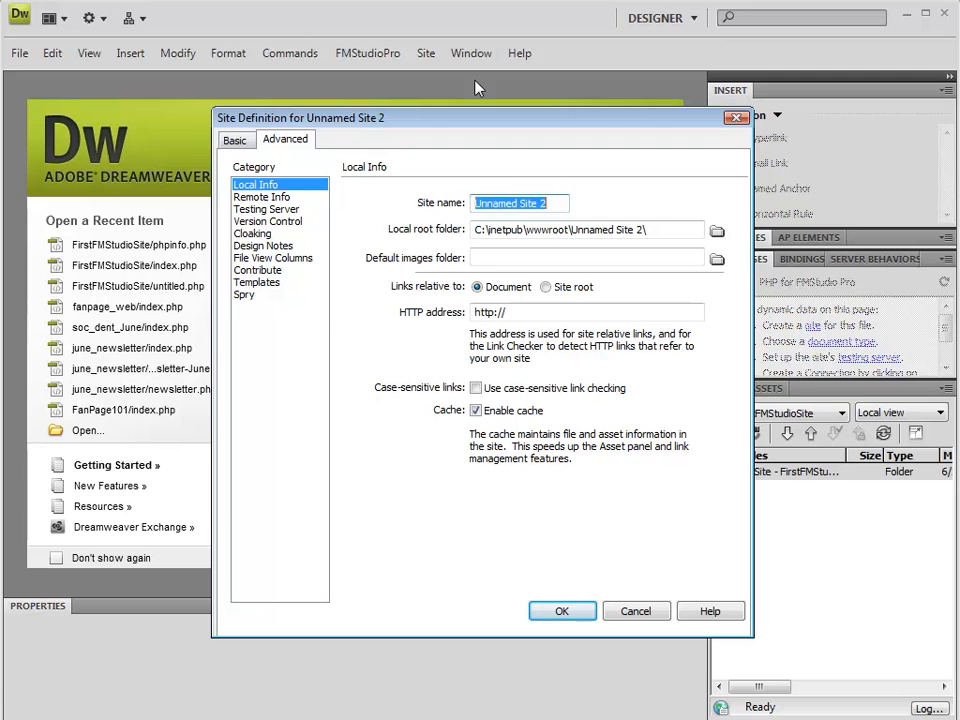
pyautogui.write('FirstFTPSite')
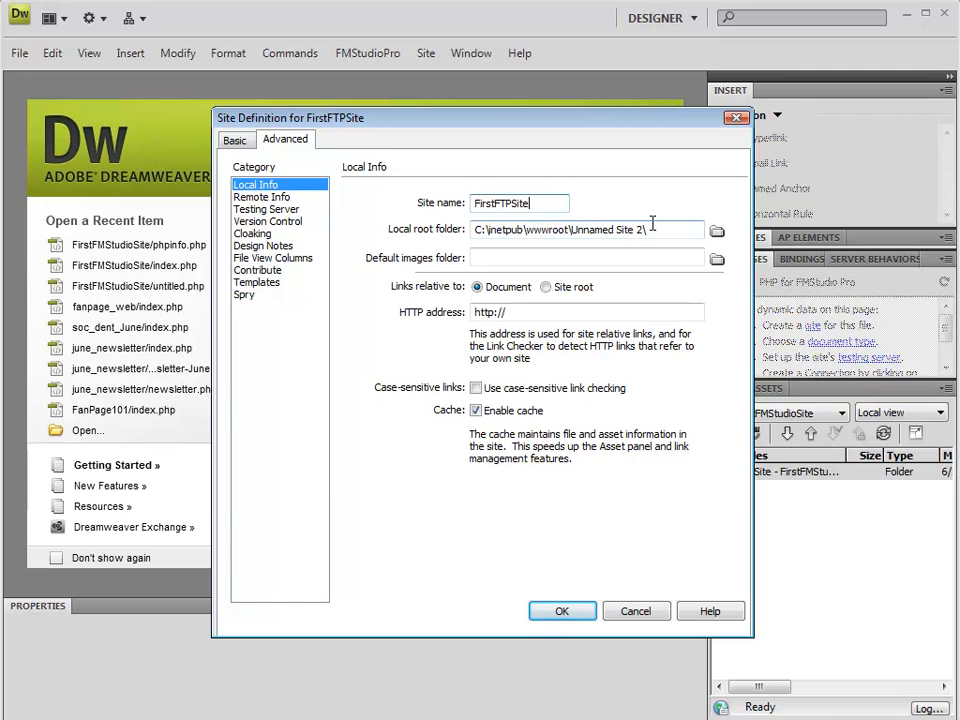
# Create a folder named ftp1 in C:\FMStudio_Sites and select it as the site's local root folder.
pyautogui.click(717, 233)
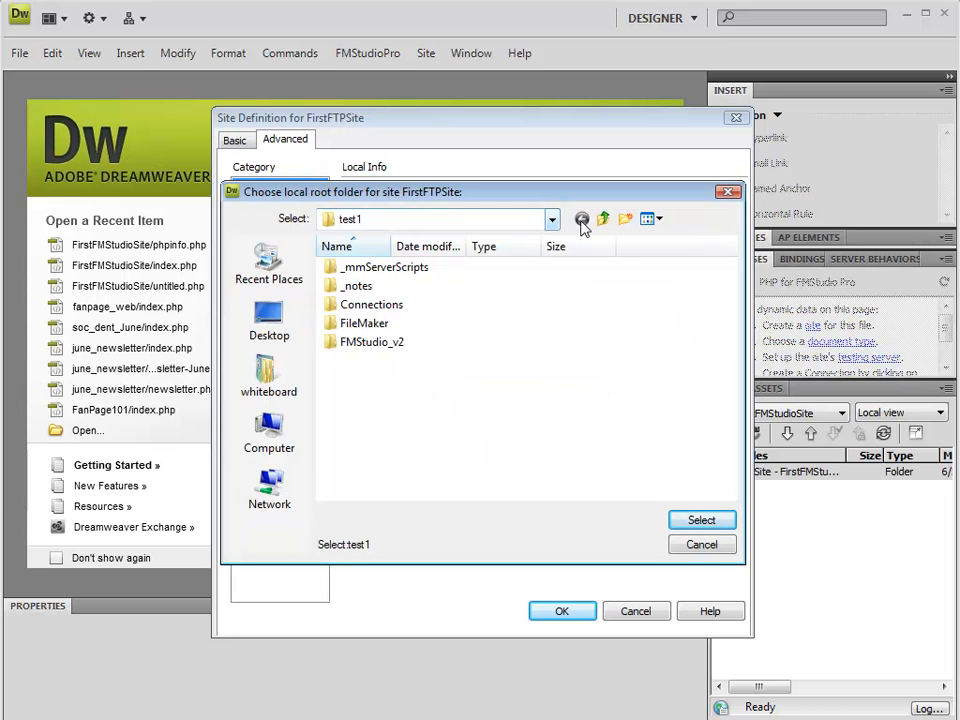
pyautogui.click(268, 440)
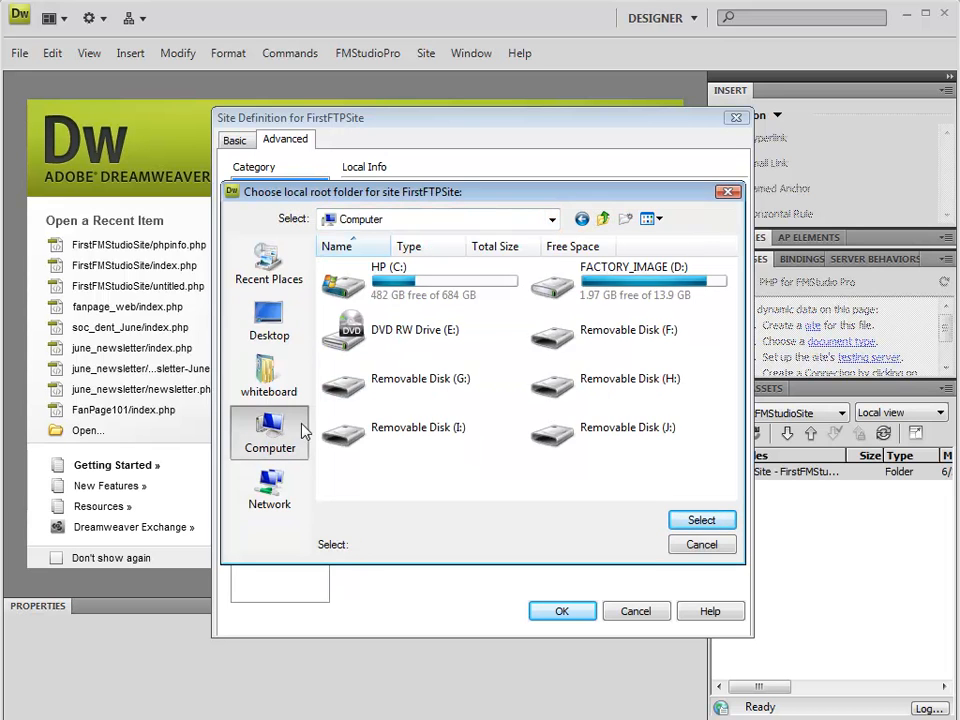
pyautogui.doubleClick(381, 287)
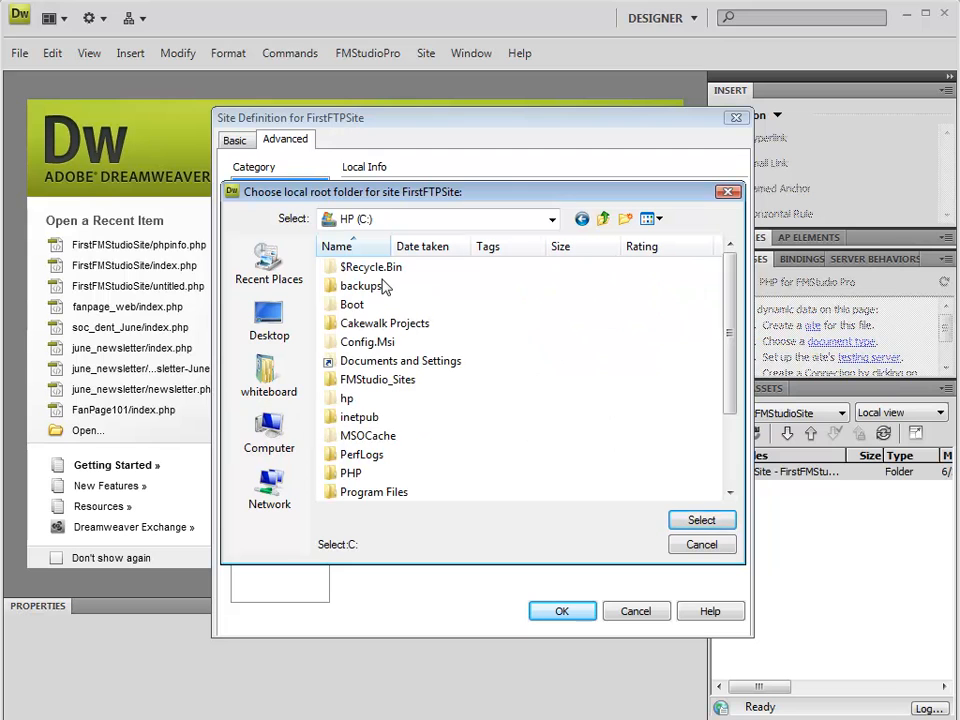
pyautogui.doubleClick(375, 382)
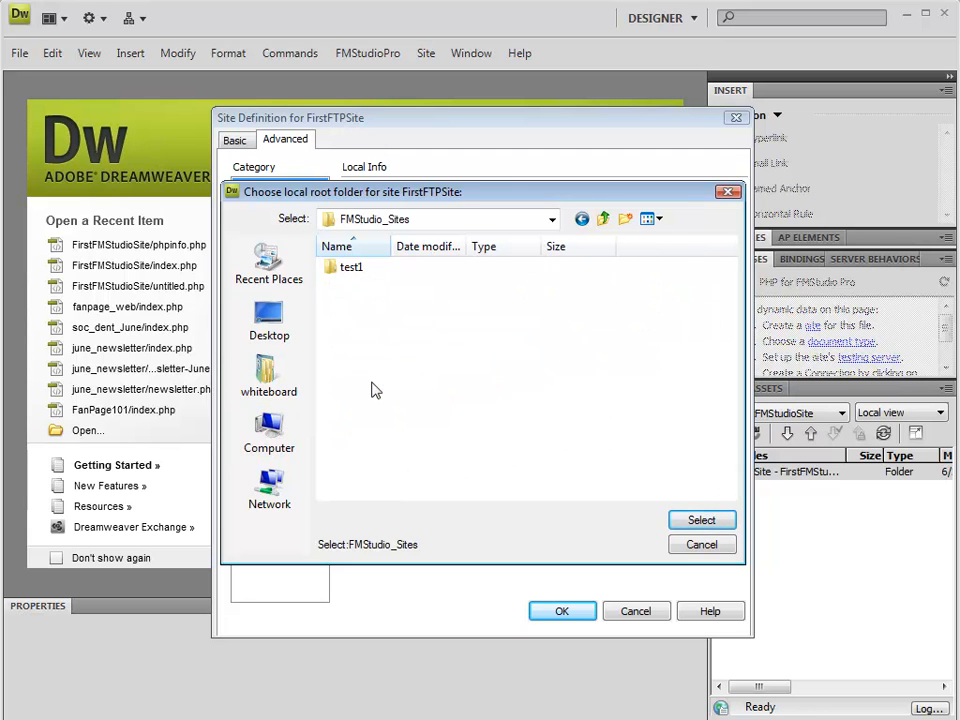
pyautogui.click(625, 219)
pyautogui.write('ftp1')
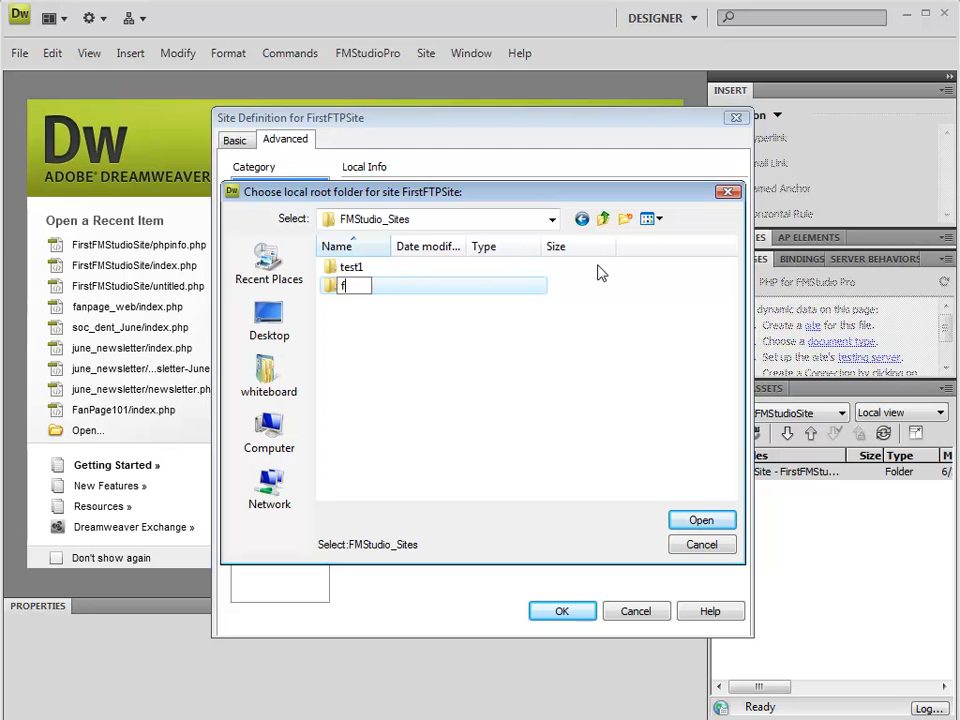
pyautogui.press('Return')
pyautogui.press('Return')
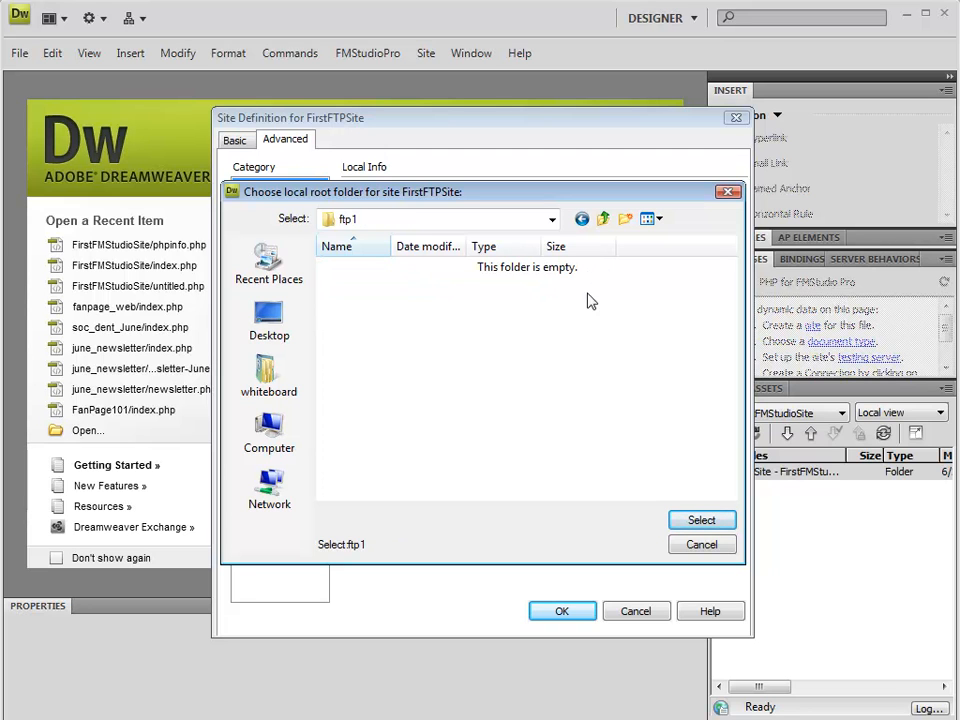
pyautogui.click(702, 521)
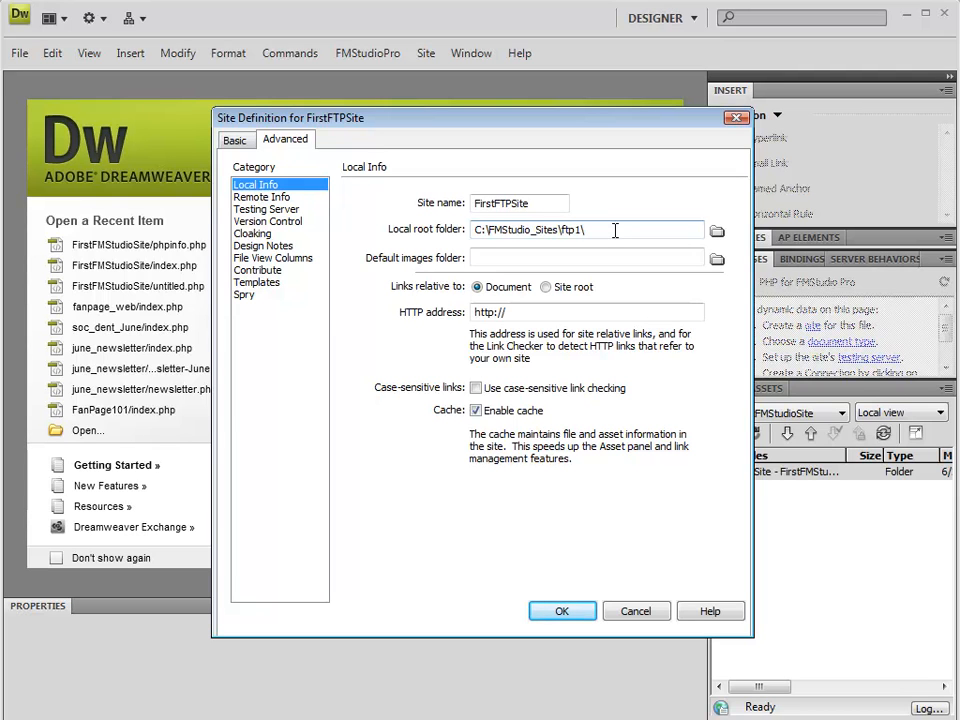
pyautogui.click(533, 231)
pyautogui.write('_')
# Set the site's remote access method to FTP.
pyautogui.click(272, 201)
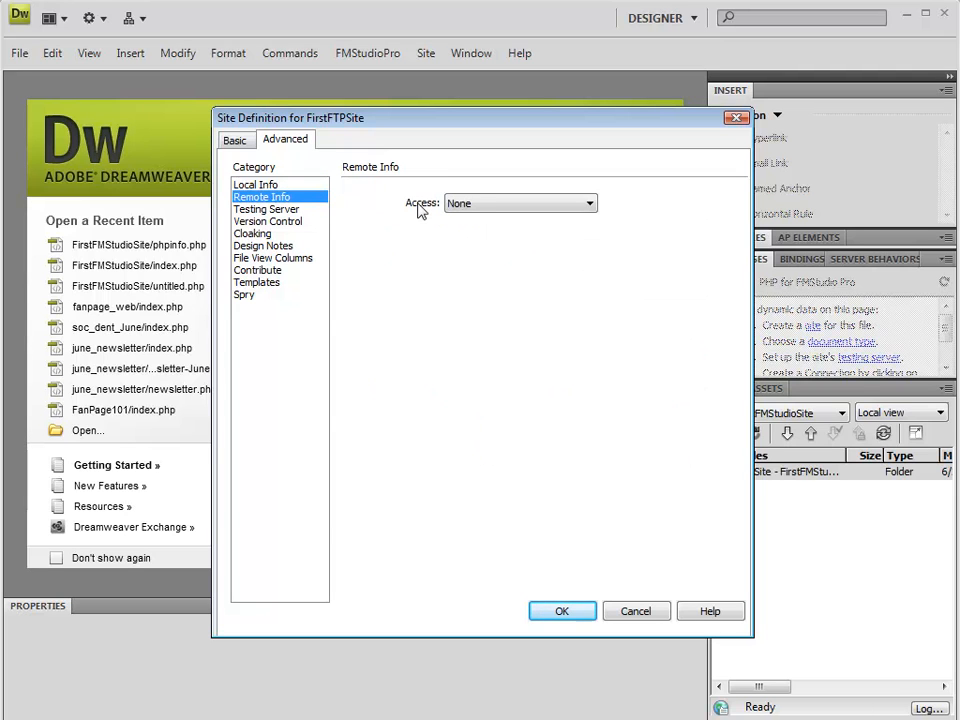
pyautogui.click(480, 204)
pyautogui.click(484, 231)
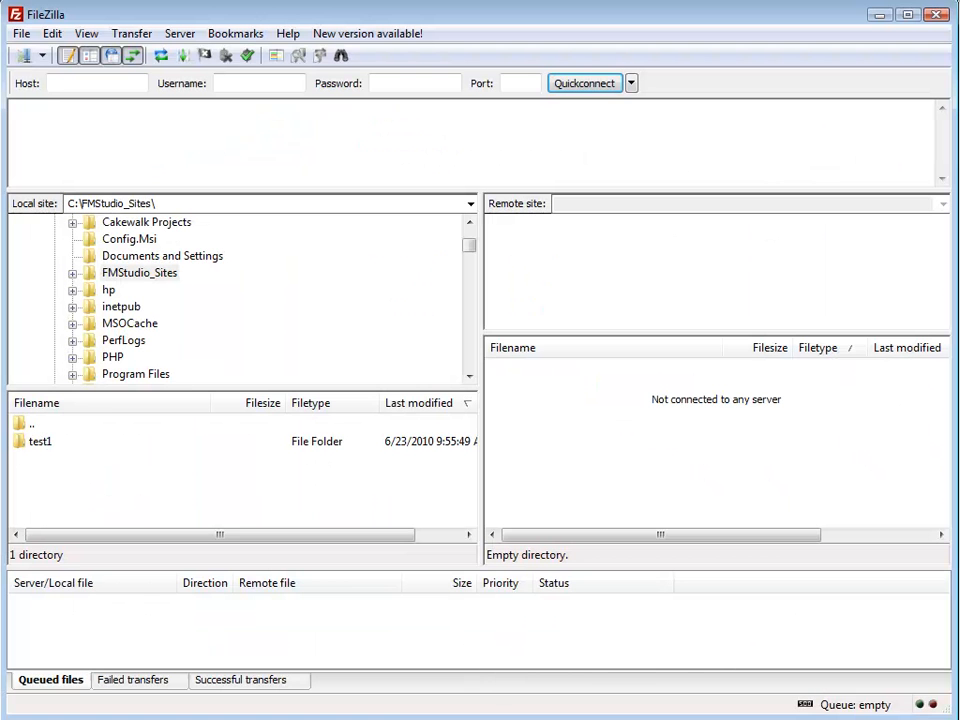
# In FileZilla, connect to the FTP server by entering the host address, the username and the account password.
pyautogui.click(129, 87)
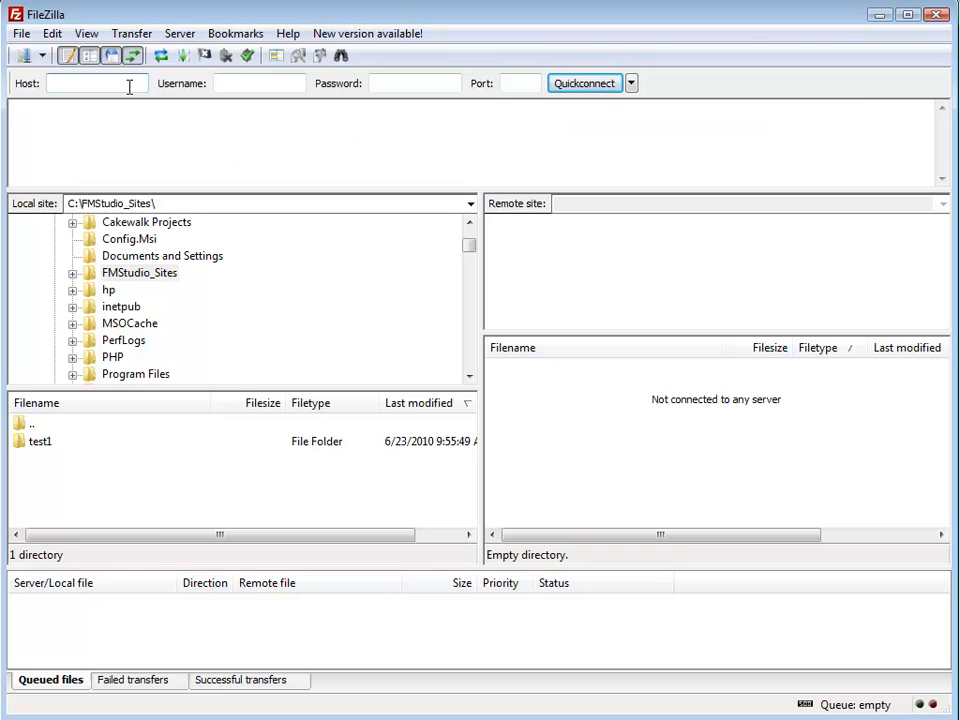
pyautogui.press('Tab')
pyautogui.press('Tab')
pyautogui.write('******')
pyautogui.press('Return')
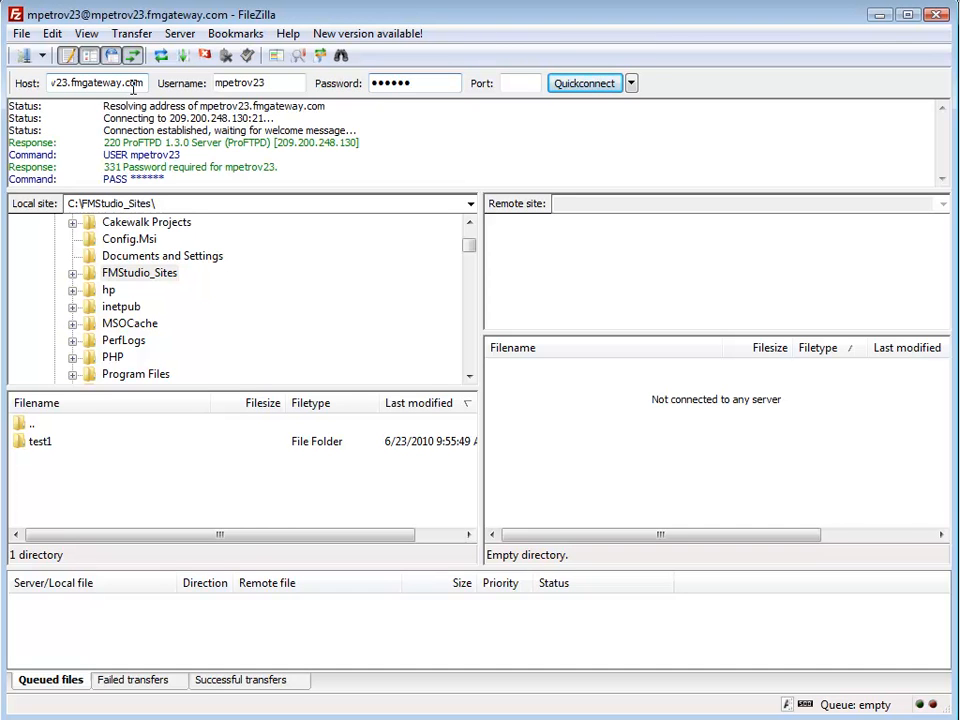
# Refresh the file and folder lists and open the local ftp1 folder.
pyautogui.click(161, 58)
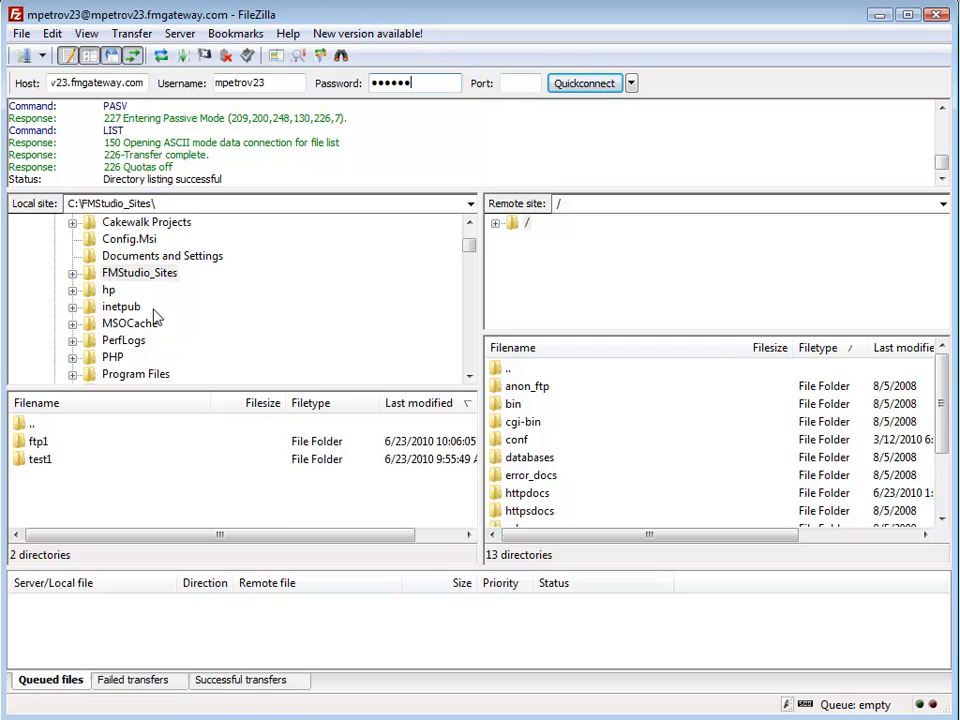
pyautogui.click(38, 444)
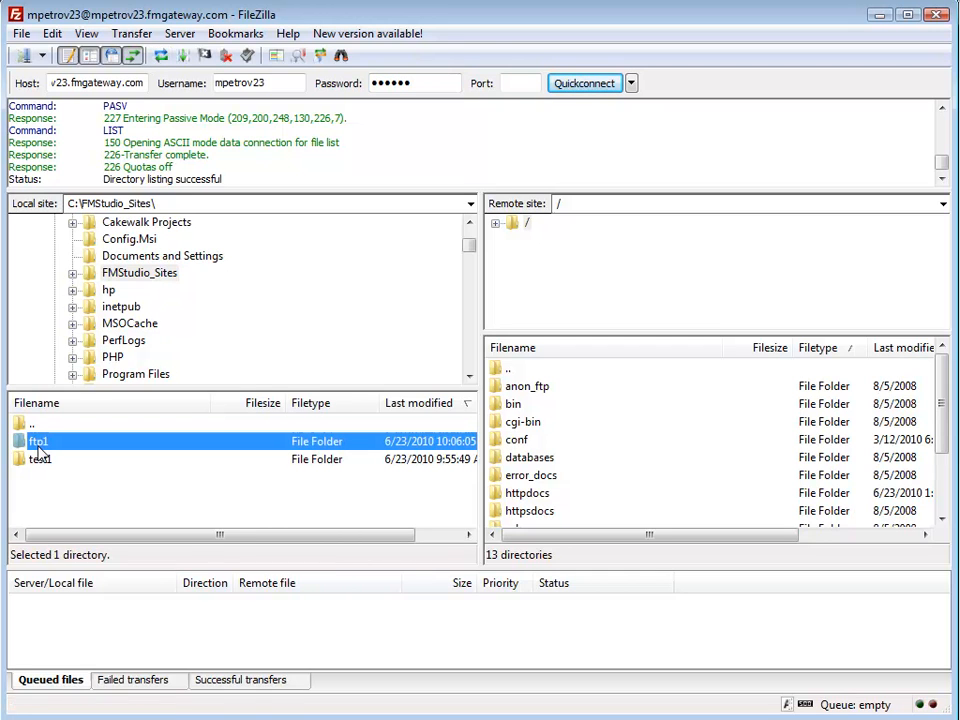
pyautogui.doubleClick(38, 447)
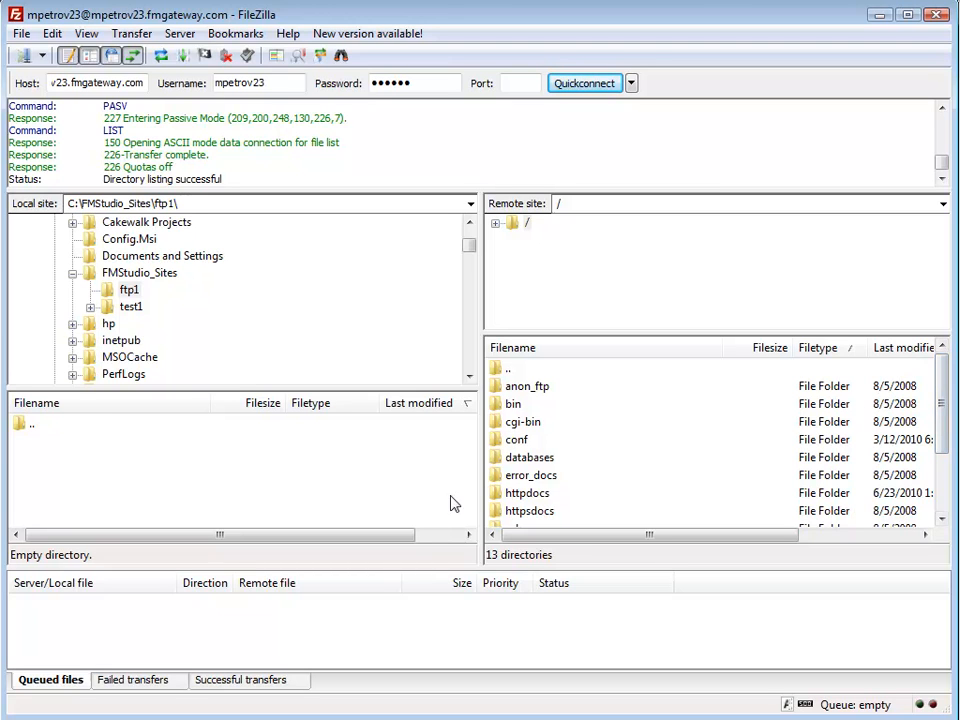
# Create a directory named ftp1 inside the server's httpdocs folder.
pyautogui.click(526, 496)
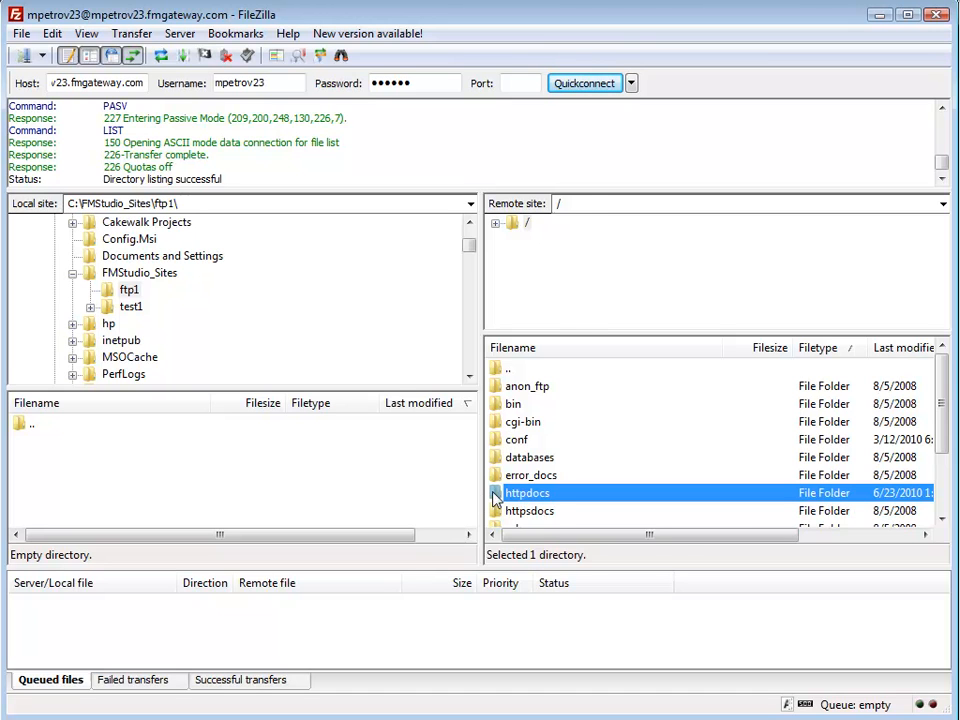
pyautogui.doubleClick(496, 500)
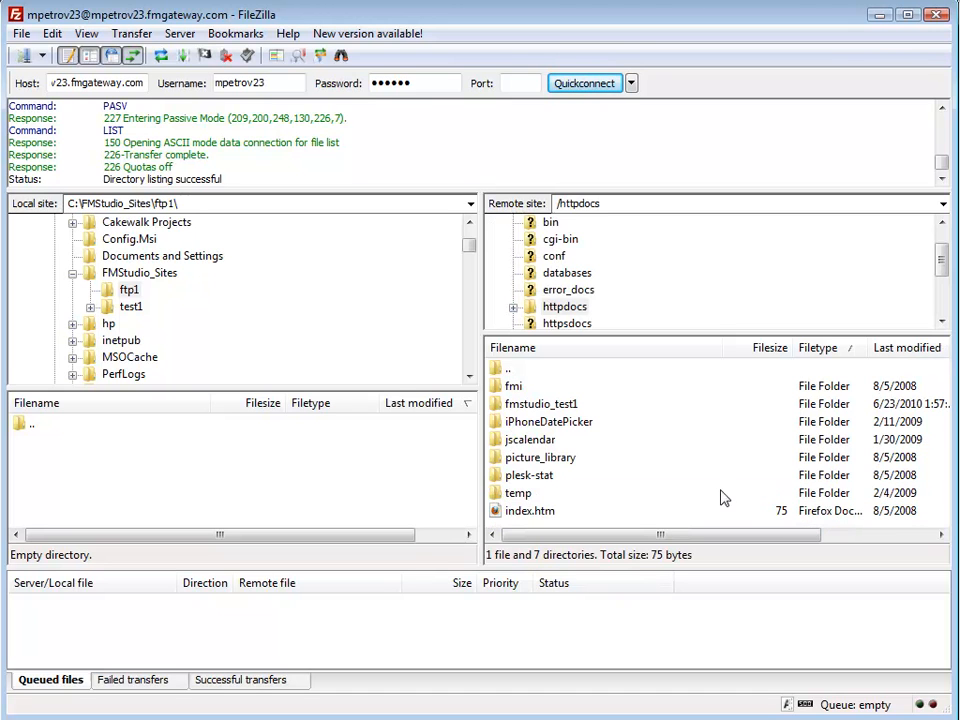
pyautogui.rightClick(566, 516)
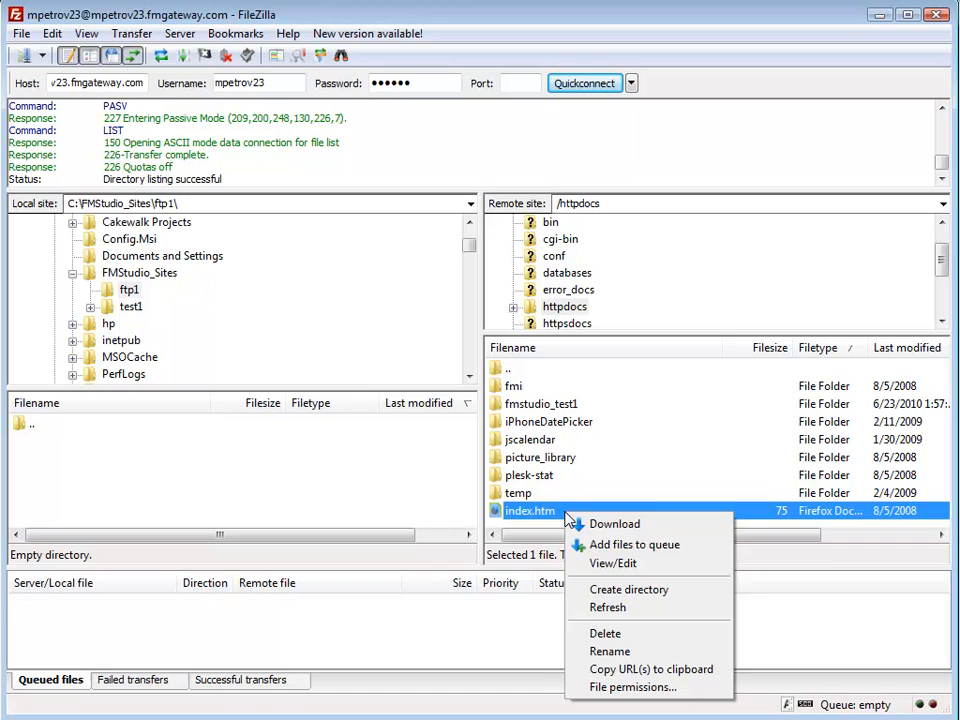
pyautogui.click(618, 590)
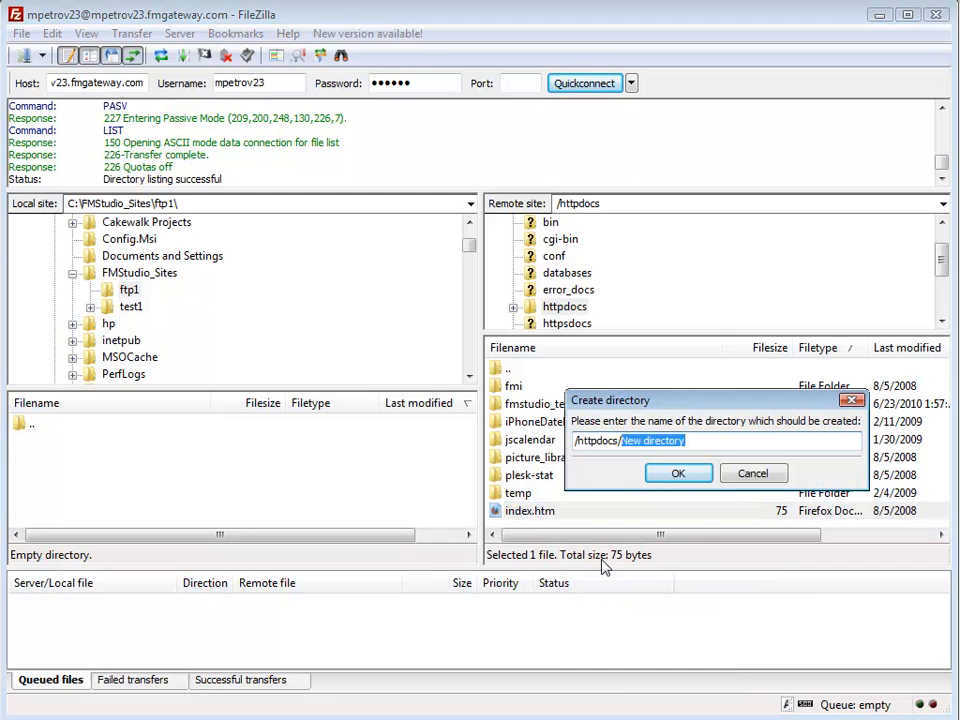
pyautogui.write('ftp1')
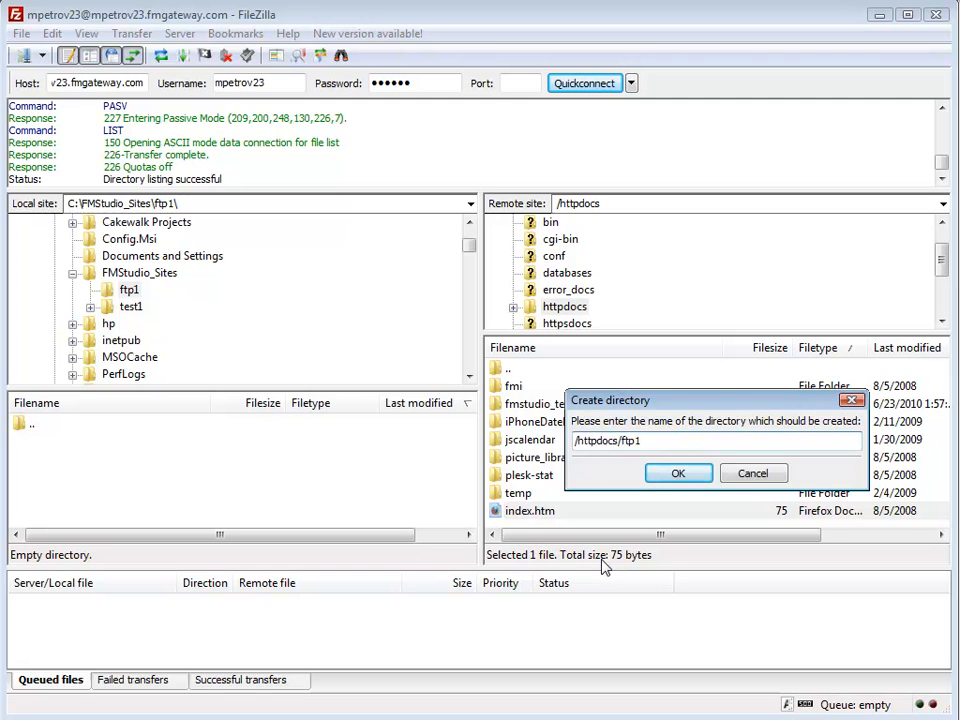
pyautogui.press('Return')
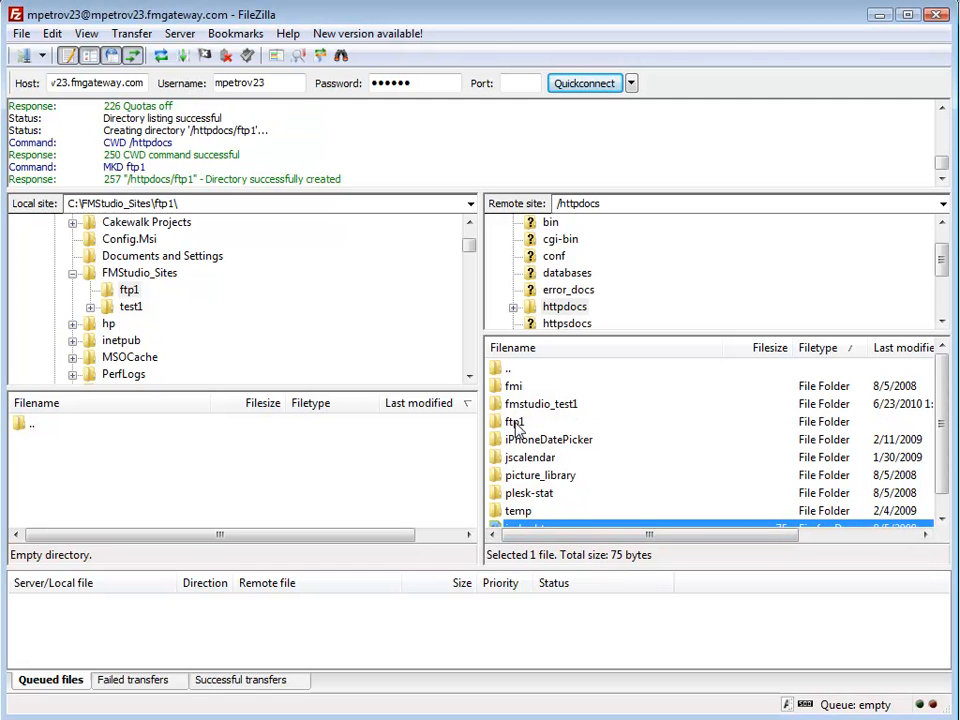
# Open the remote ftp1 directory and copy its path, /httpdocs/ftp1.
pyautogui.doubleClick(515, 424)
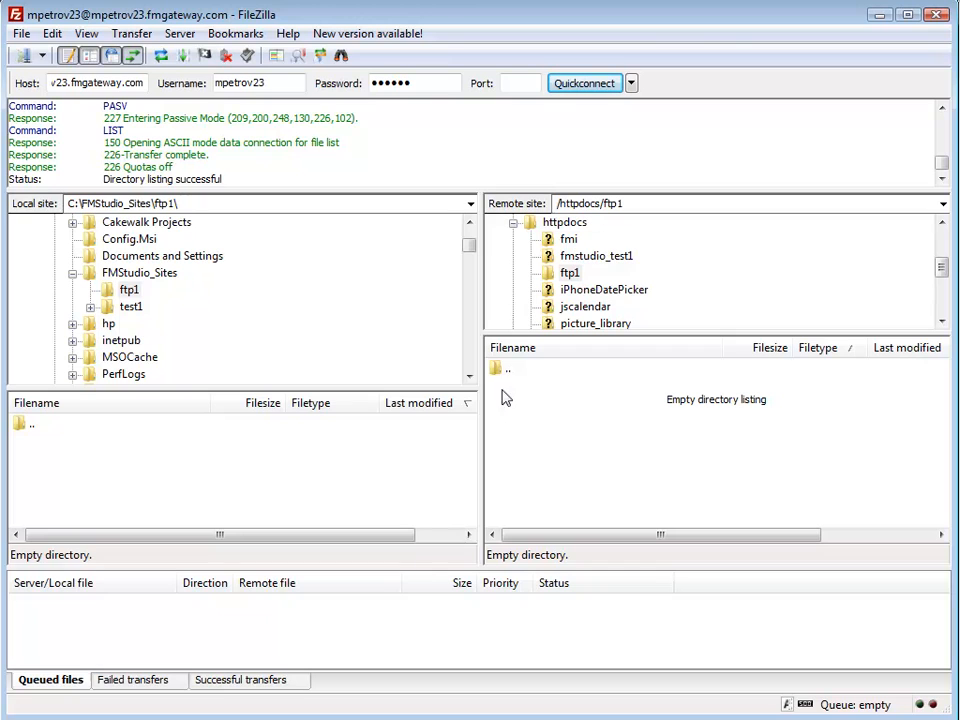
pyautogui.doubleClick(575, 204)
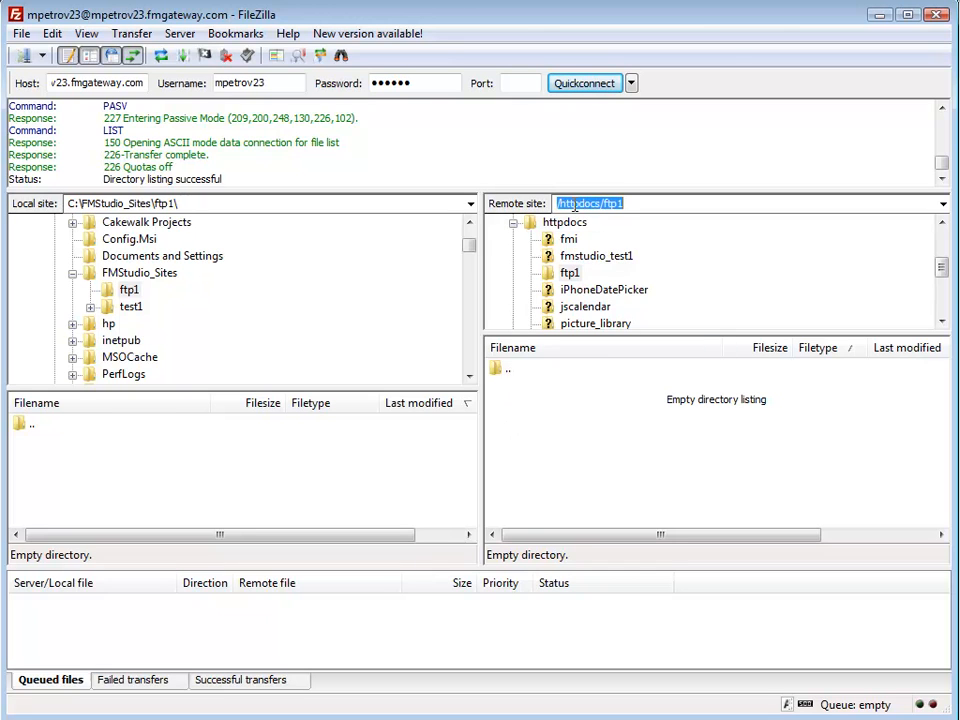
pyautogui.click(560, 204)
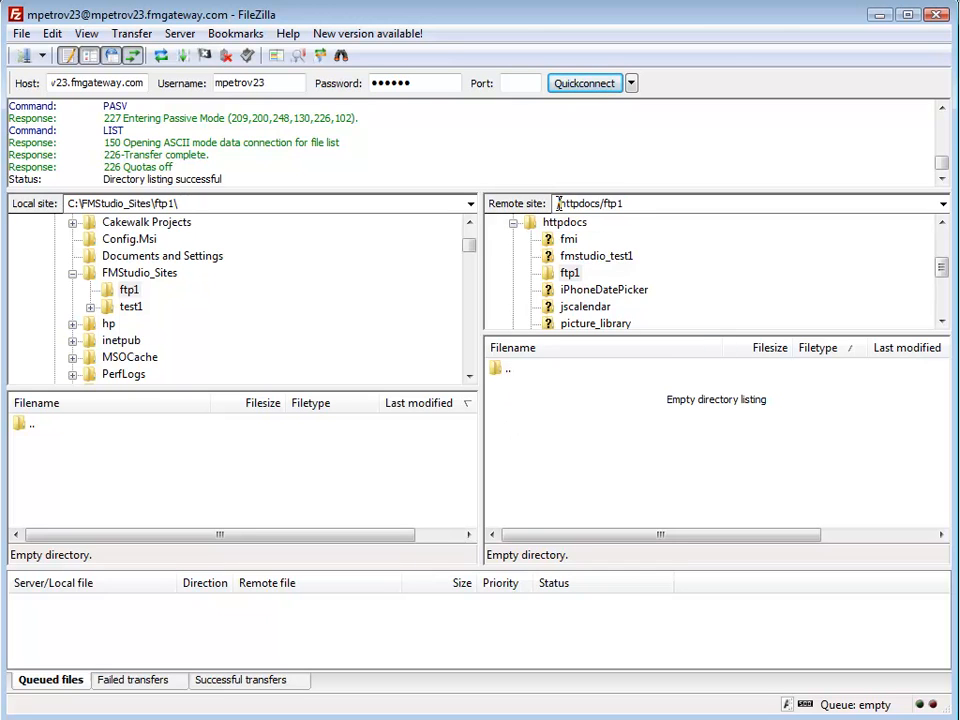
pyautogui.doubleClick(639, 204)
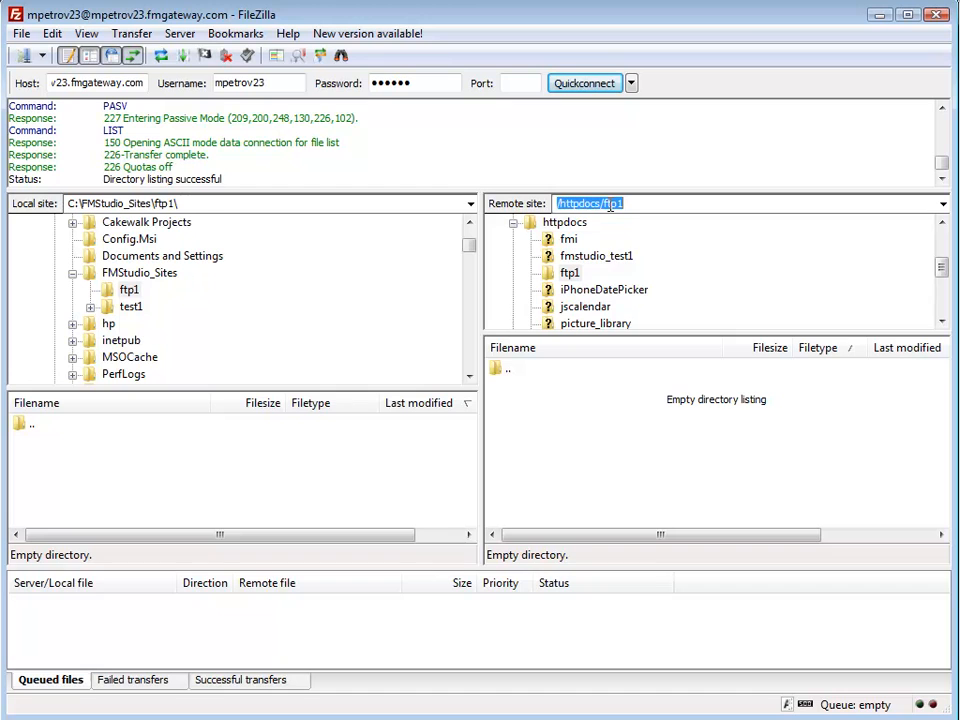
pyautogui.rightClick(610, 205)
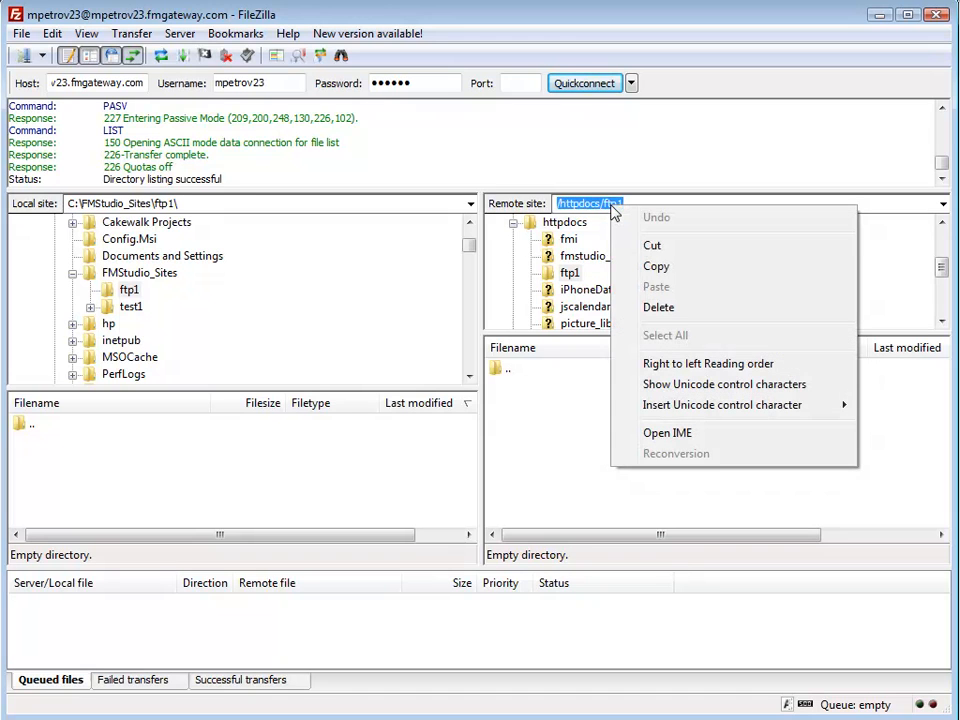
pyautogui.click(656, 267)
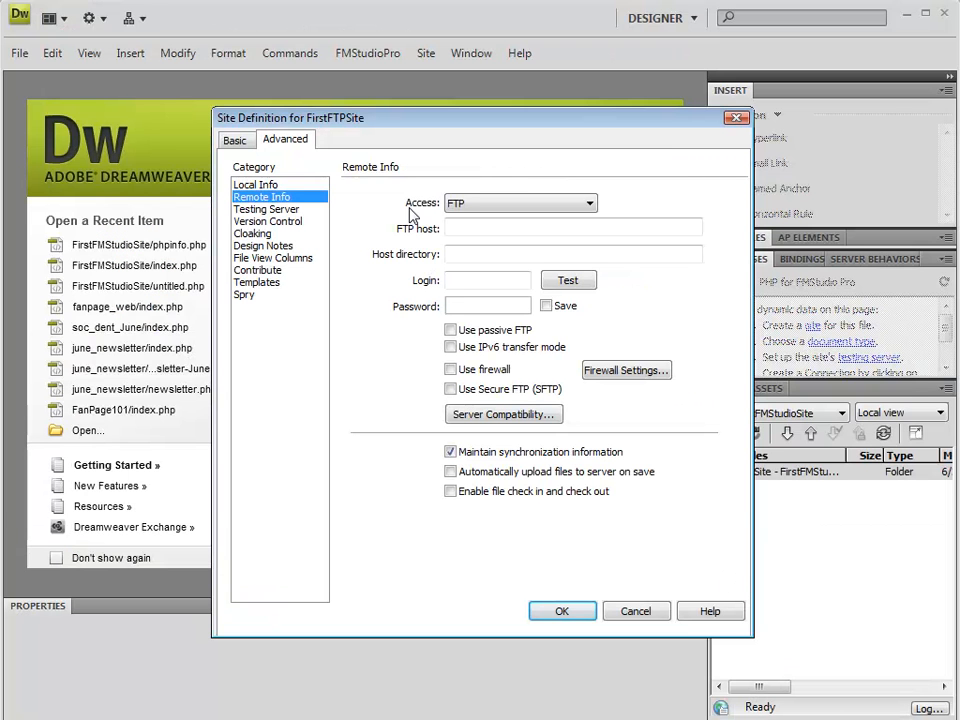
# In Dreamweaver's remote site settings, enter the FTP host address, the login name and the account password.
pyautogui.click(449, 228)
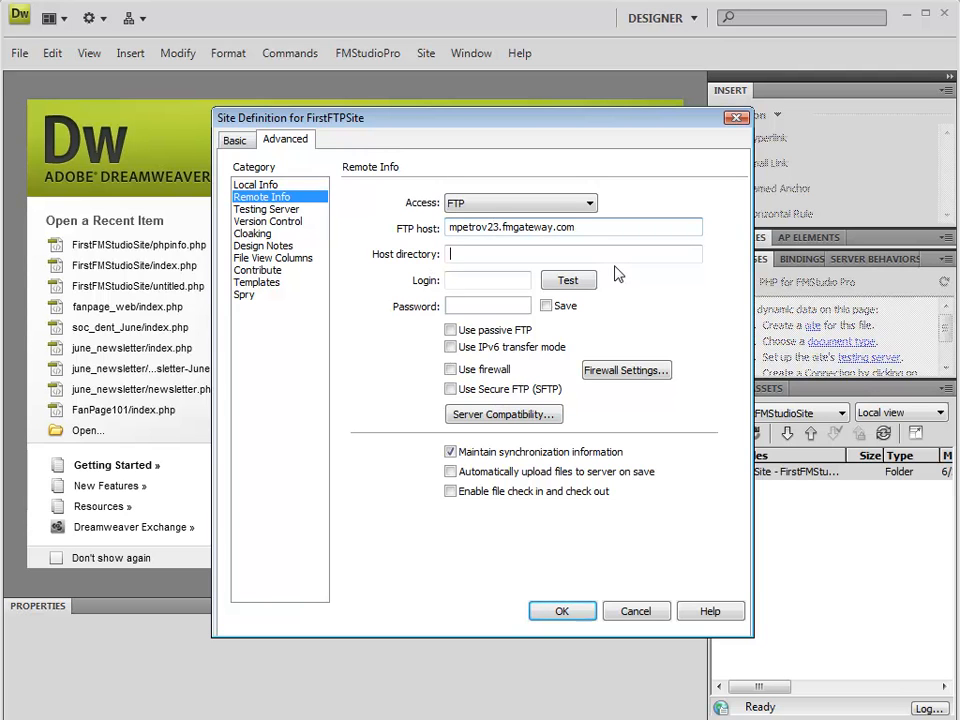
pyautogui.press('Tab')
pyautogui.press('Tab')
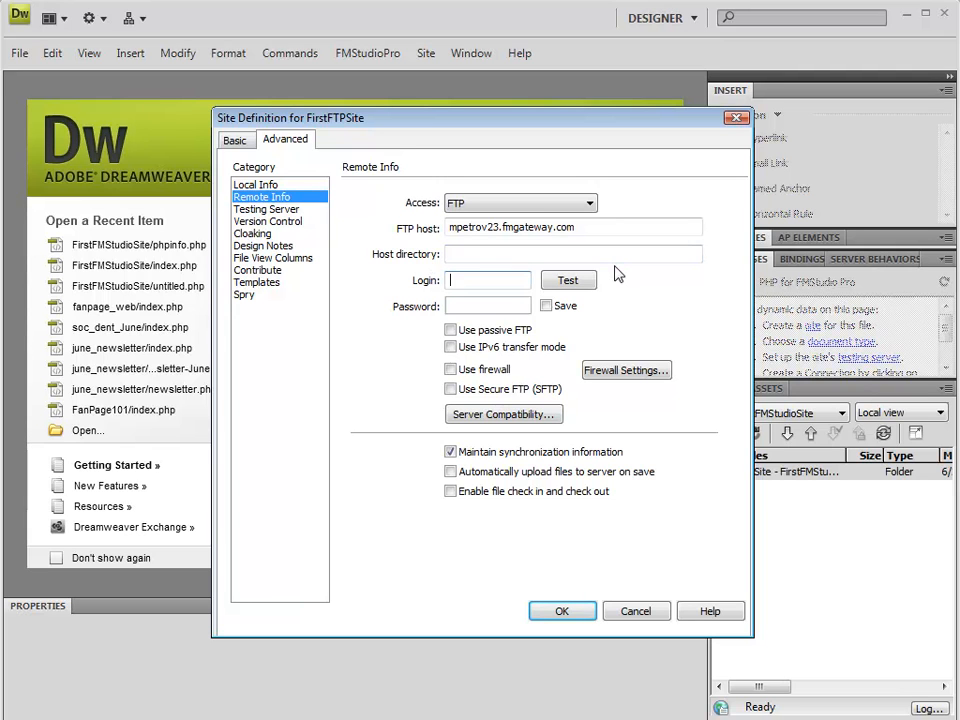
pyautogui.press('Tab')
pyautogui.write('••••••')
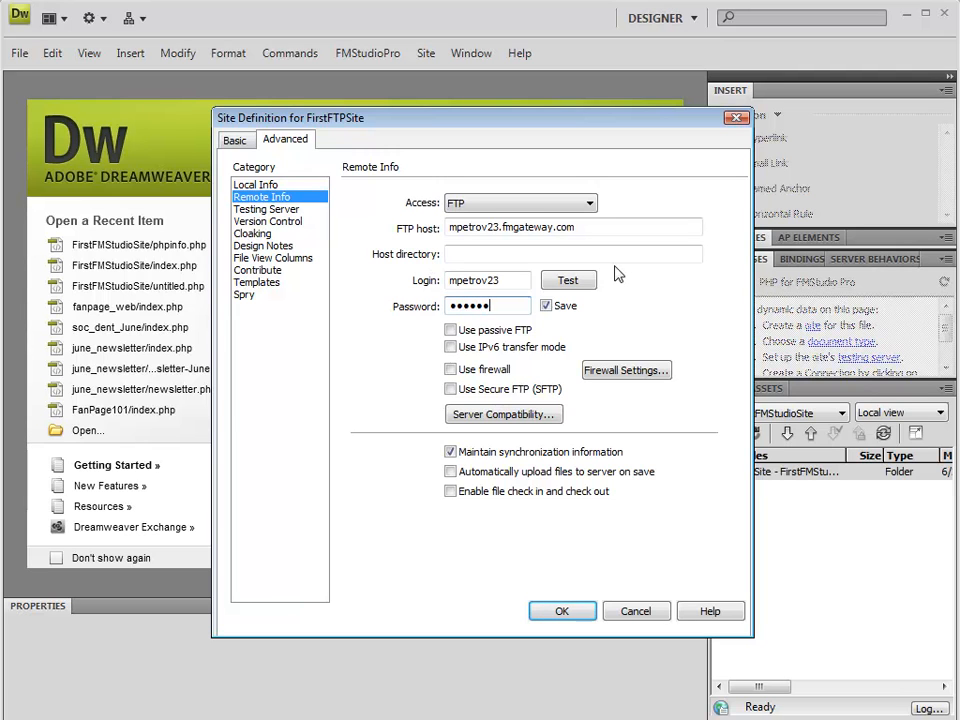
# Paste /httpdocs/ftp1 as the host directory and test the FTP connection.
pyautogui.click(456, 255)
pyautogui.rightClick(465, 259)
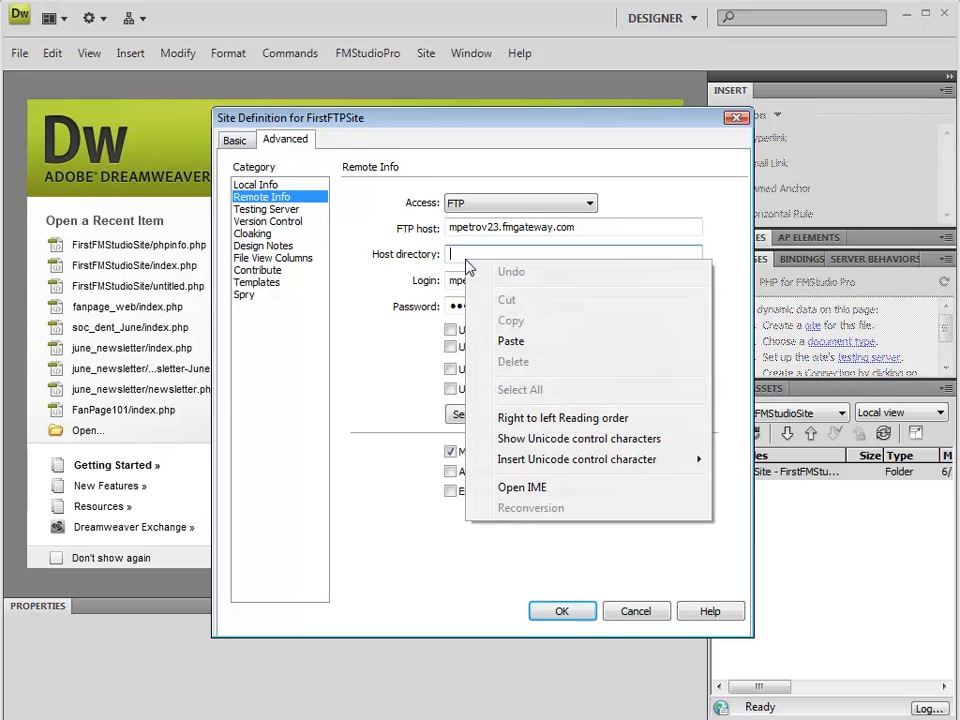
pyautogui.click(512, 342)
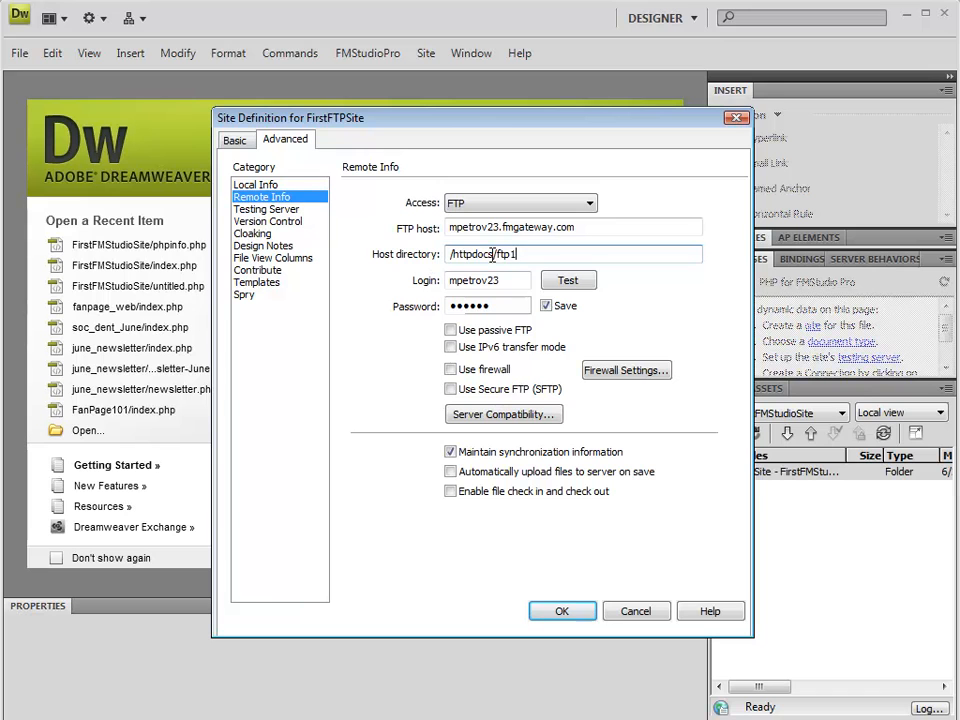
pyautogui.click(560, 282)
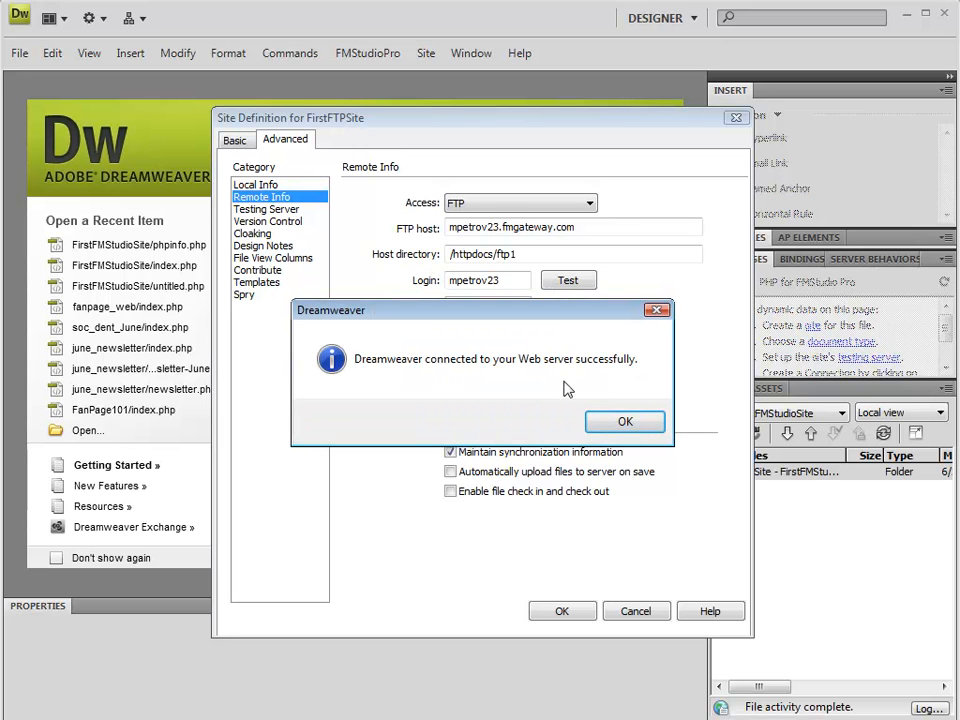
# Set the site's testing server to the FMStudio Pro API server model with FTP access.
pyautogui.click(626, 421)
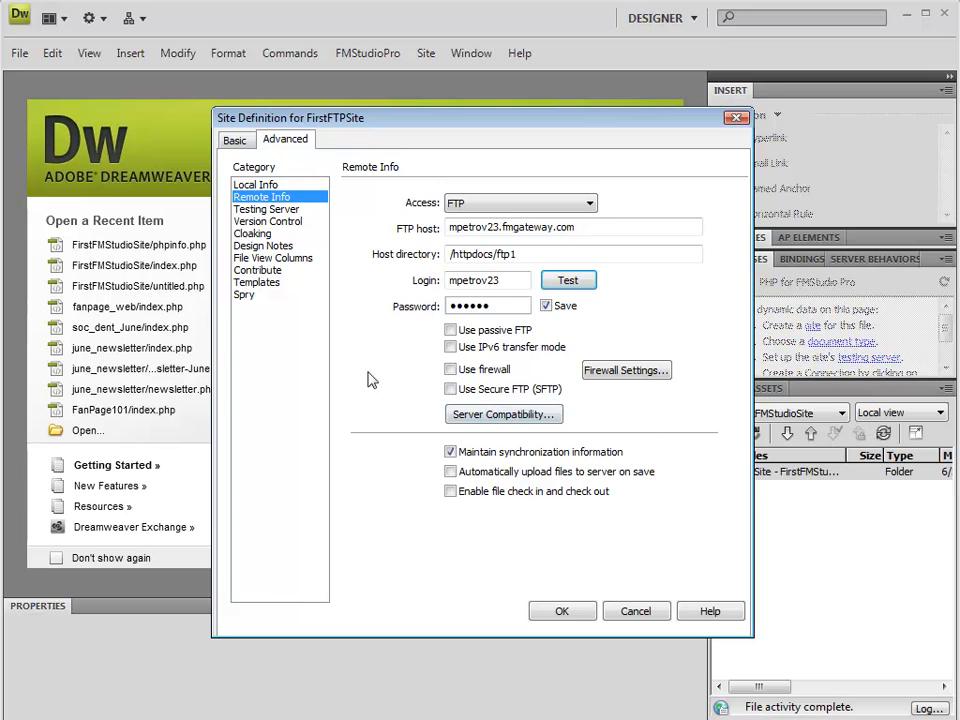
pyautogui.click(294, 211)
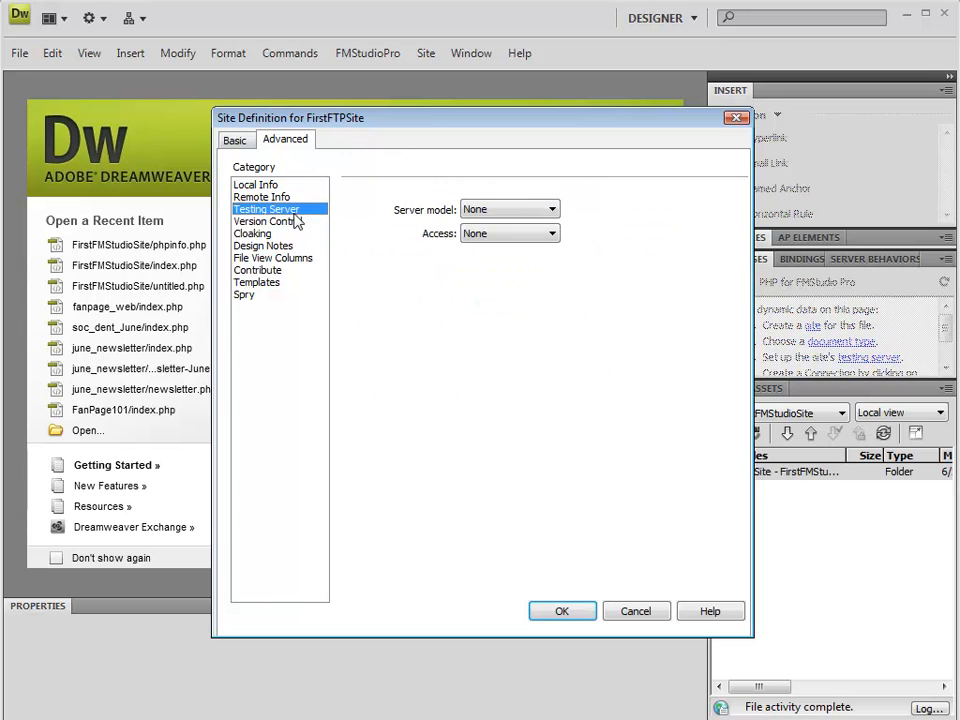
pyautogui.click(481, 213)
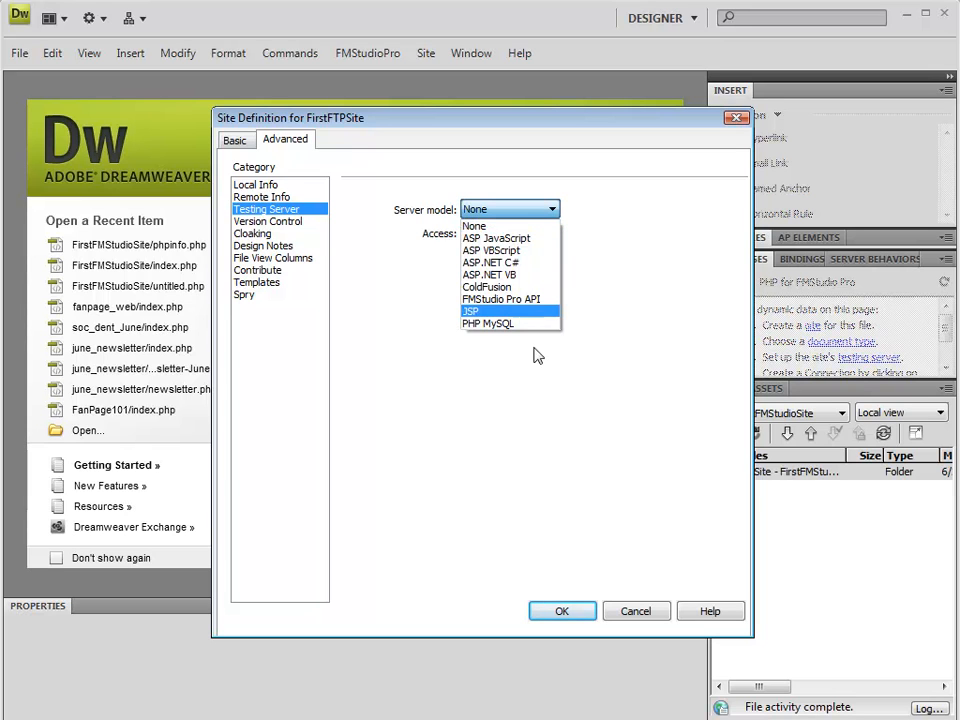
pyautogui.click(531, 300)
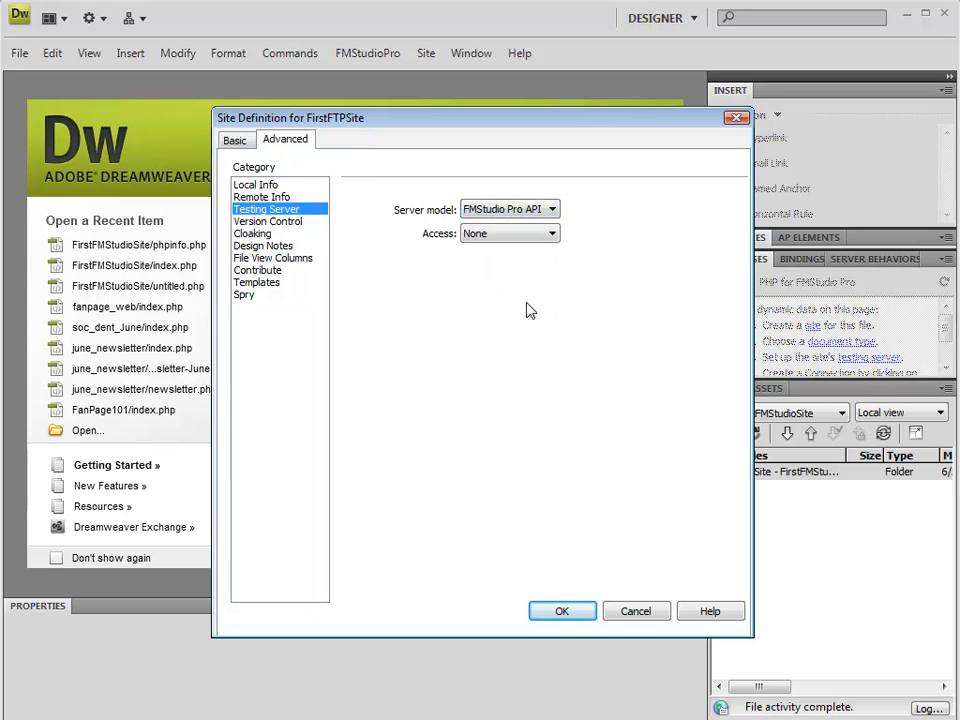
pyautogui.click(484, 235)
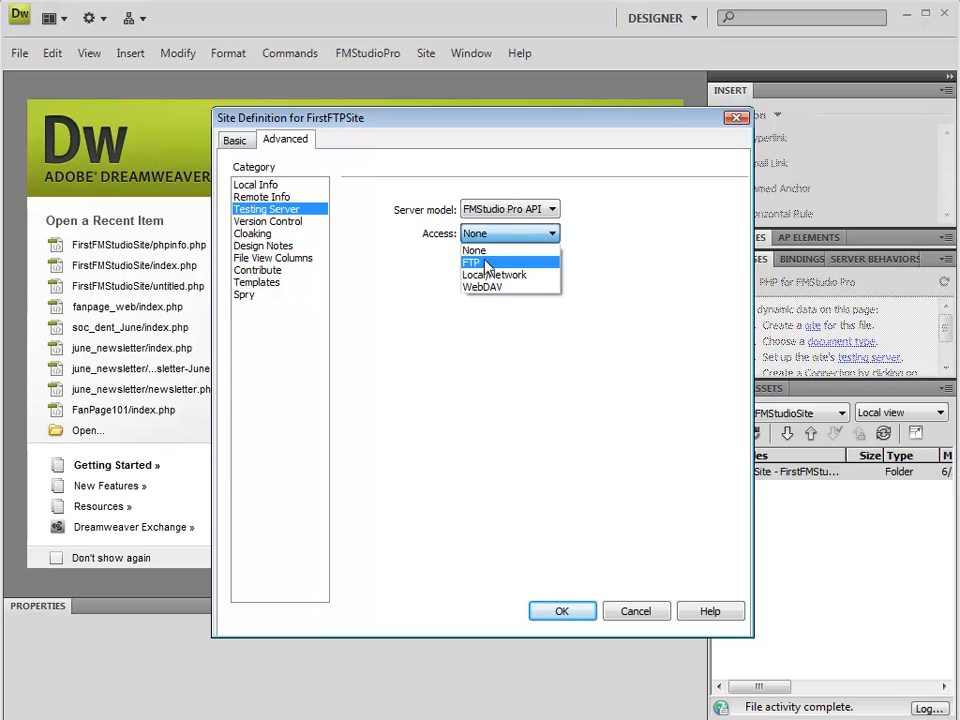
pyautogui.click(486, 264)
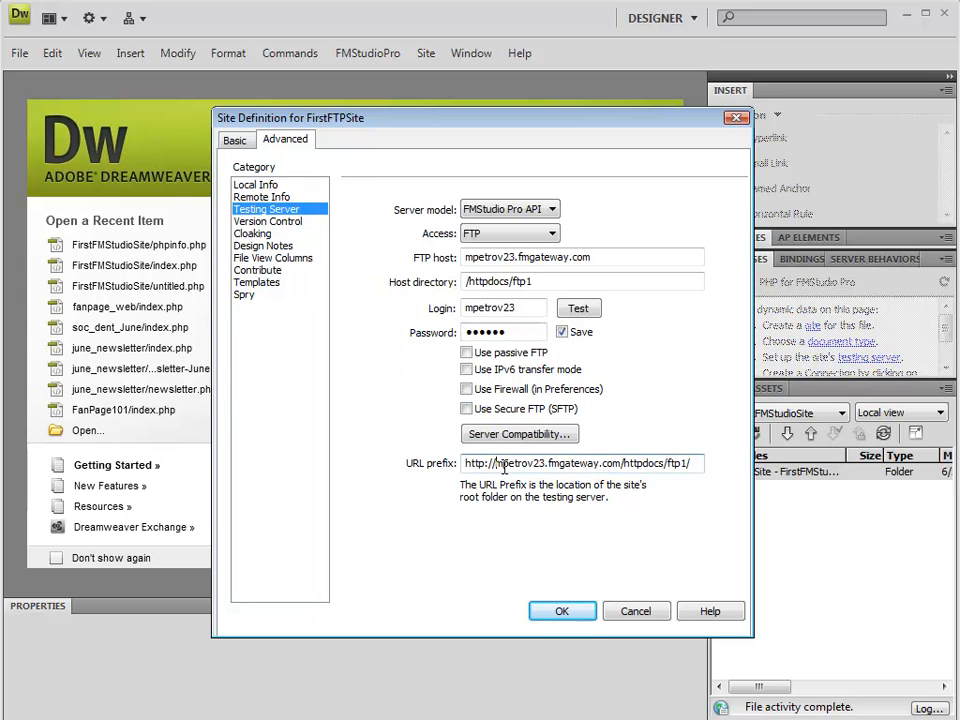
# Replace the testing server's URL prefix with the FTP host's http address followed by /ftp1, leaving out httpdocs.
pyautogui.moveTo(498, 463); pyautogui.dragTo(701, 463)
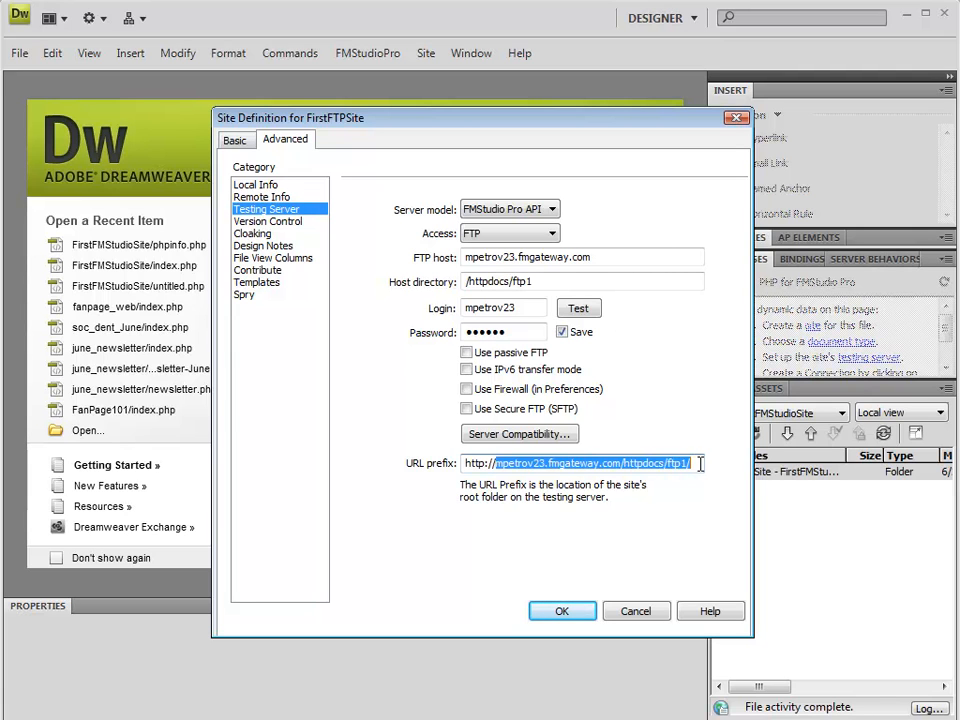
pyautogui.press('BackSpace')
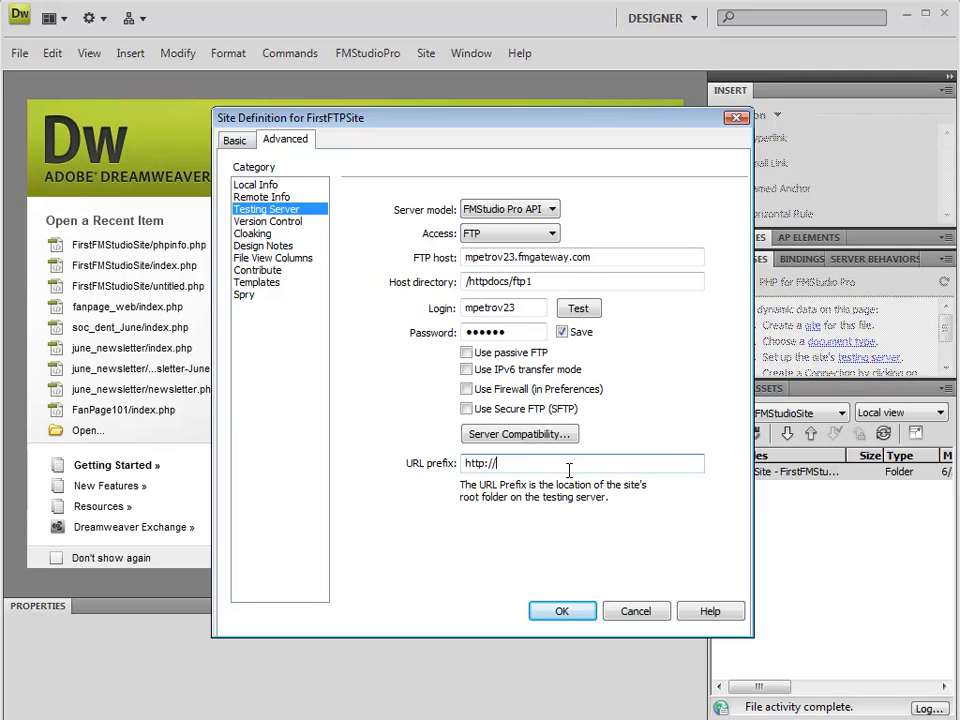
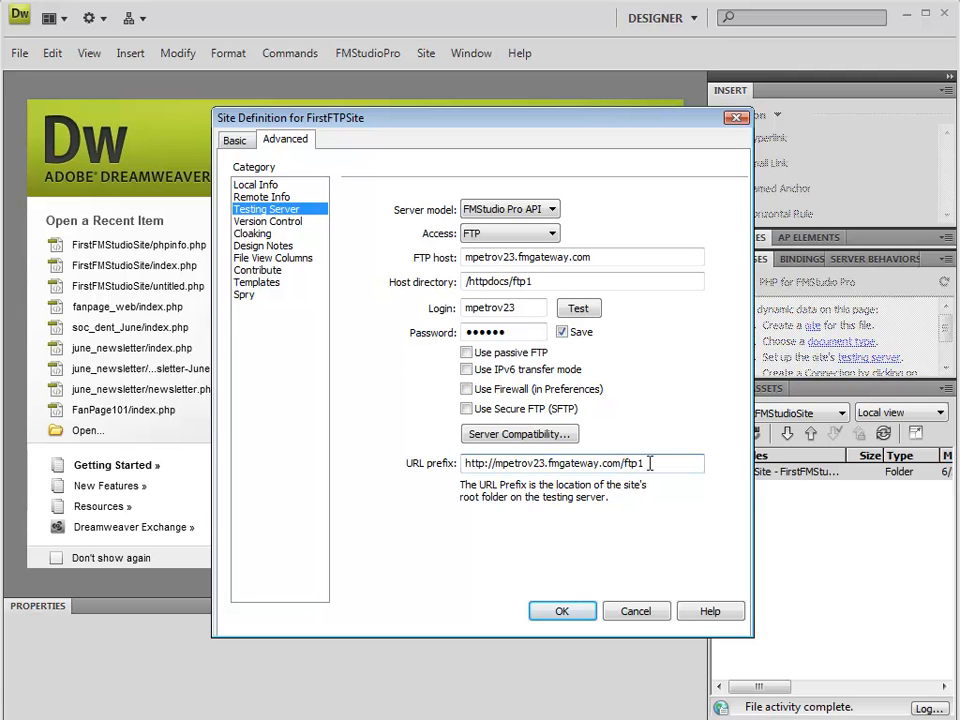
# Copy the testing server's URL prefix into the HTTP address of the local site info and save the site definition.
pyautogui.moveTo(661, 463); pyautogui.dragTo(439, 461)
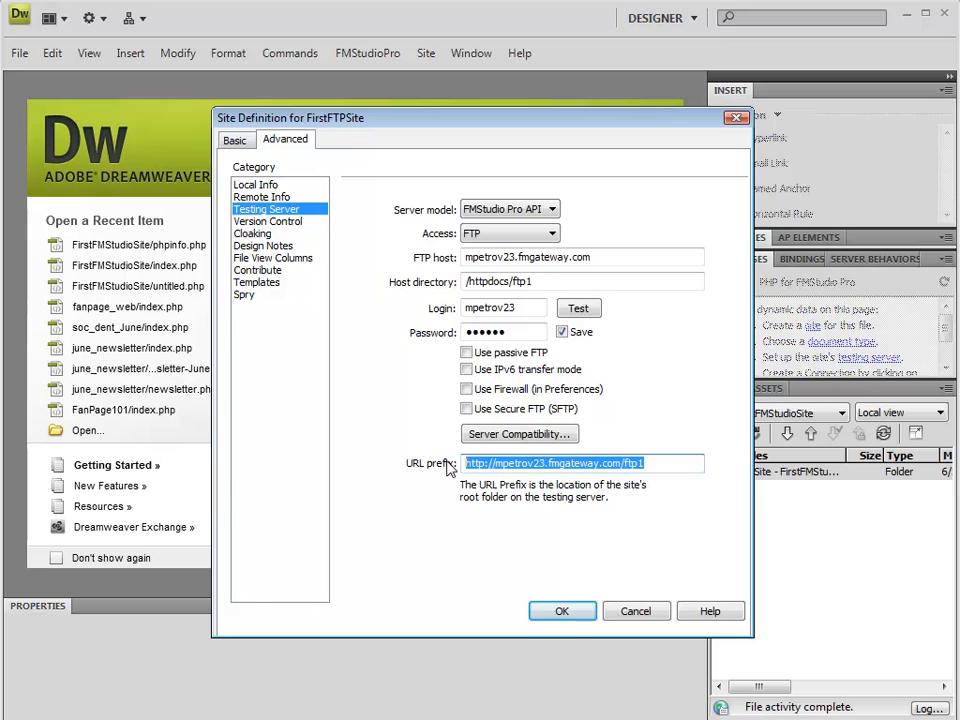
pyautogui.rightClick(513, 464)
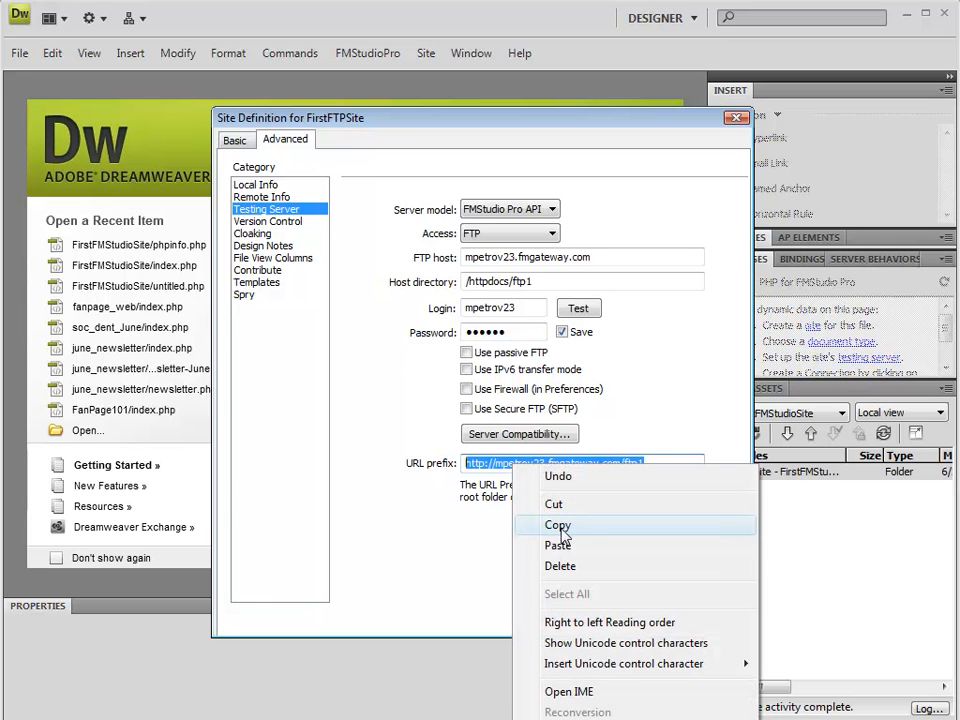
pyautogui.click(556, 527)
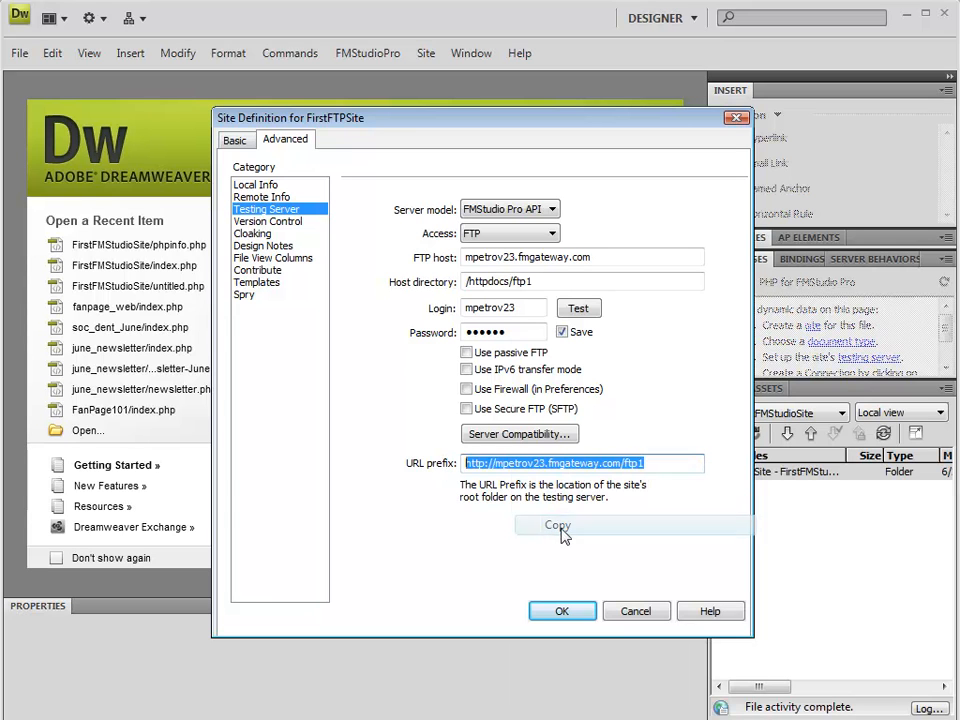
pyautogui.click(256, 185)
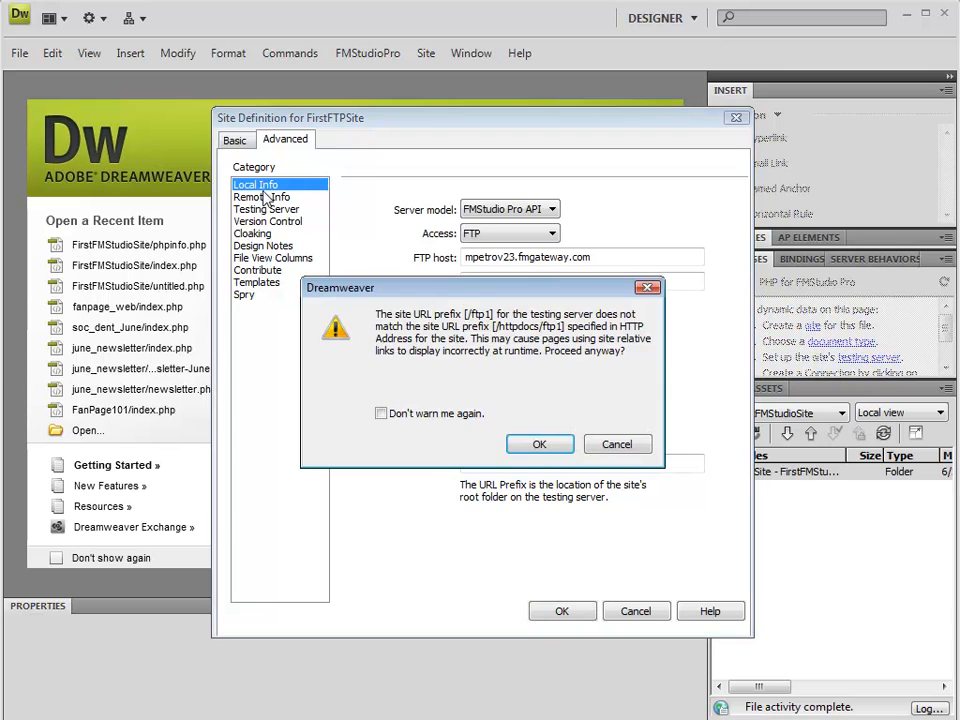
pyautogui.click(539, 444)
pyautogui.tripleClick(532, 313)
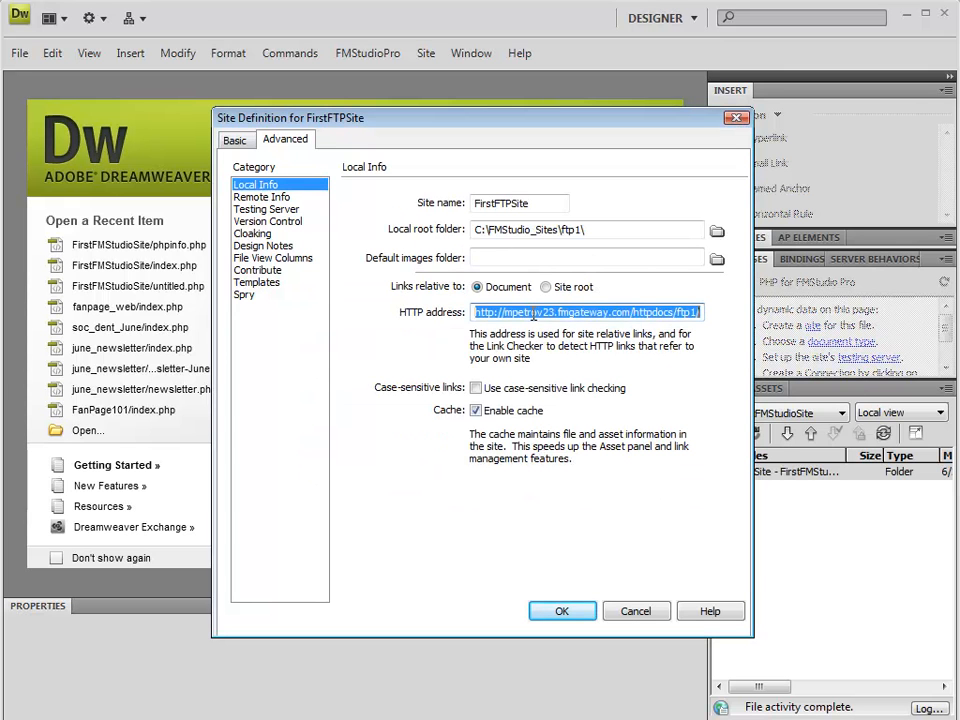
pyautogui.rightClick(532, 313)
pyautogui.click(568, 395)
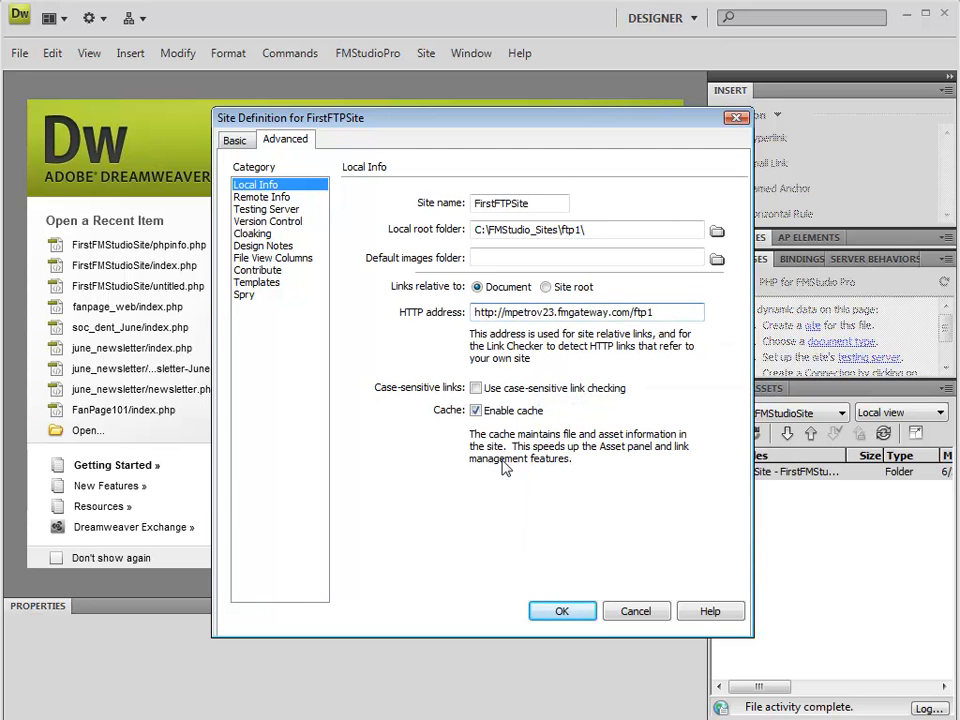
pyautogui.click(561, 612)
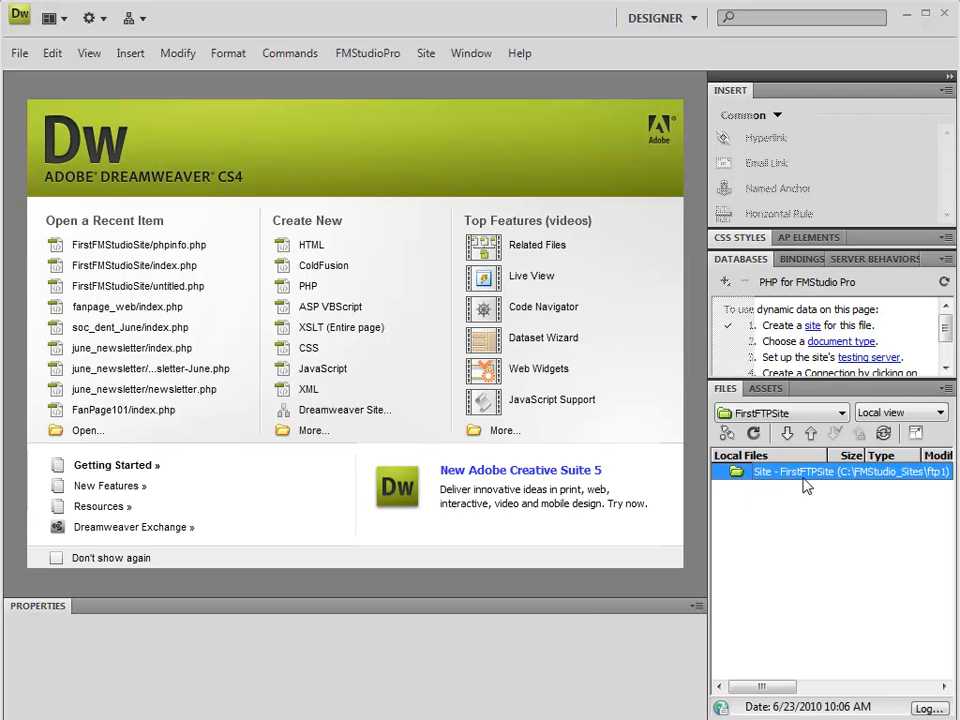
# Create a new file named index.php in the FirstFTPSite root and open it for editing.
pyautogui.rightClick(742, 484)
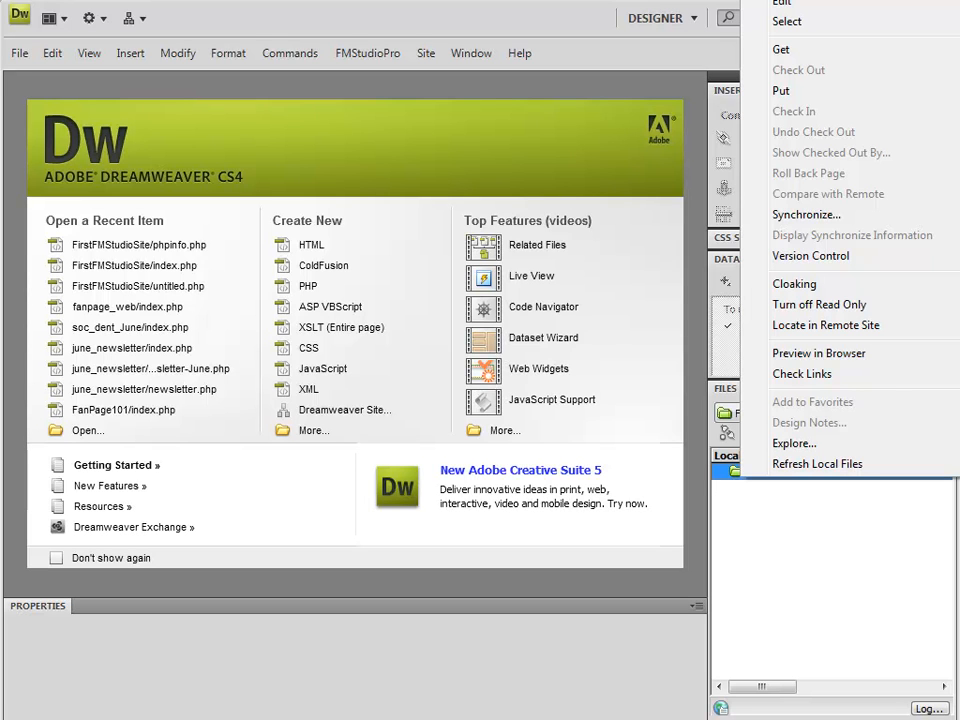
pyautogui.click(830, 0)
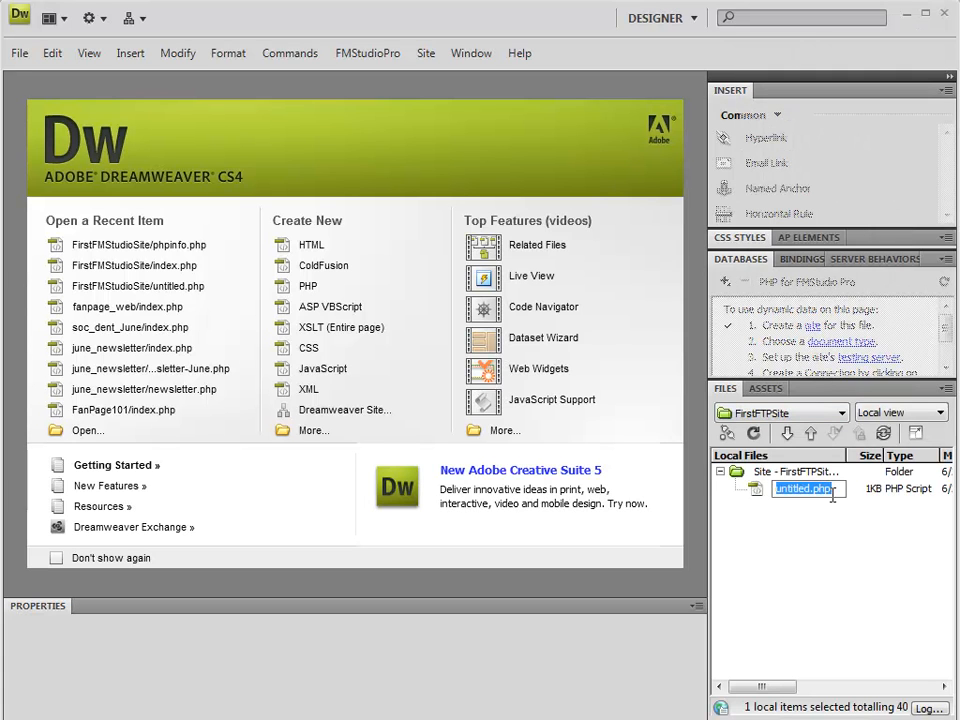
pyautogui.write('index.')
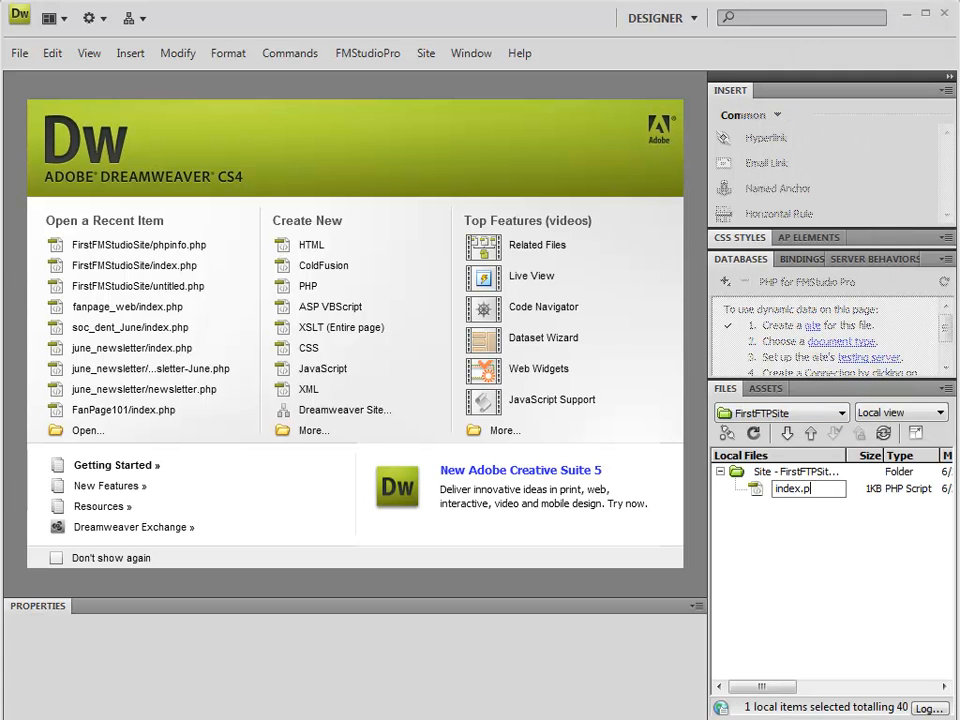
pyautogui.write('php')
pyautogui.press('Return')
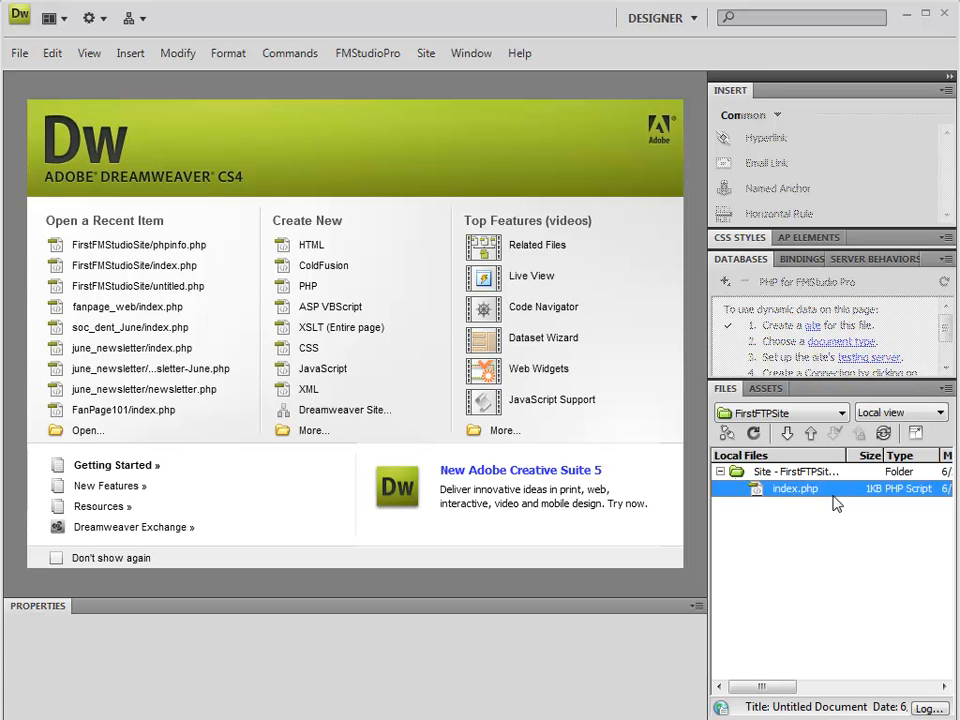
pyautogui.doubleClick(833, 495)
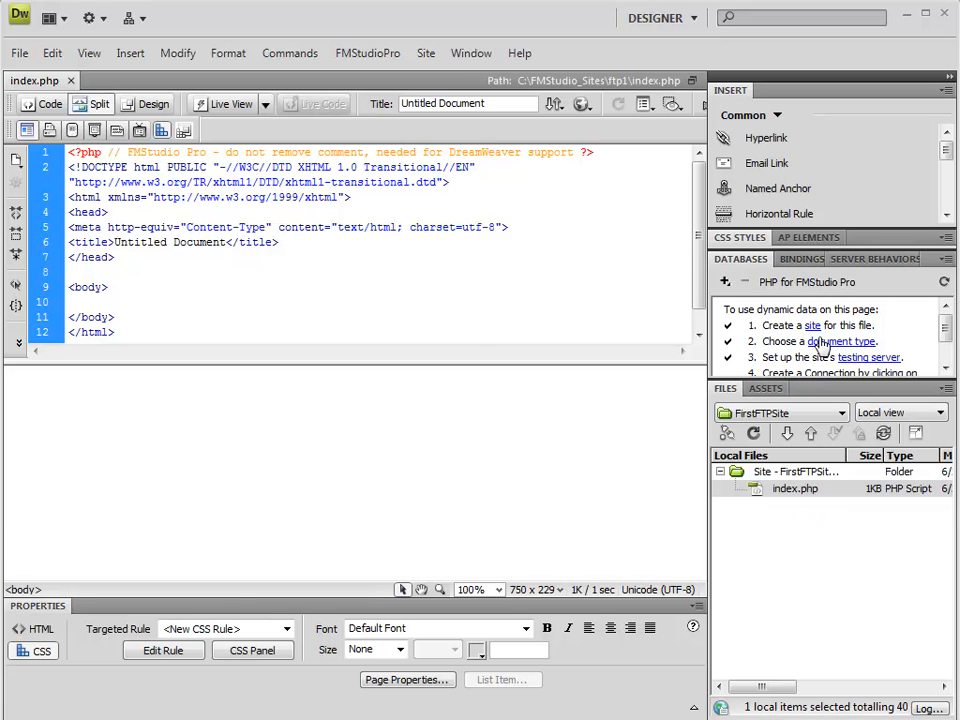
pyautogui.click(471, 53)
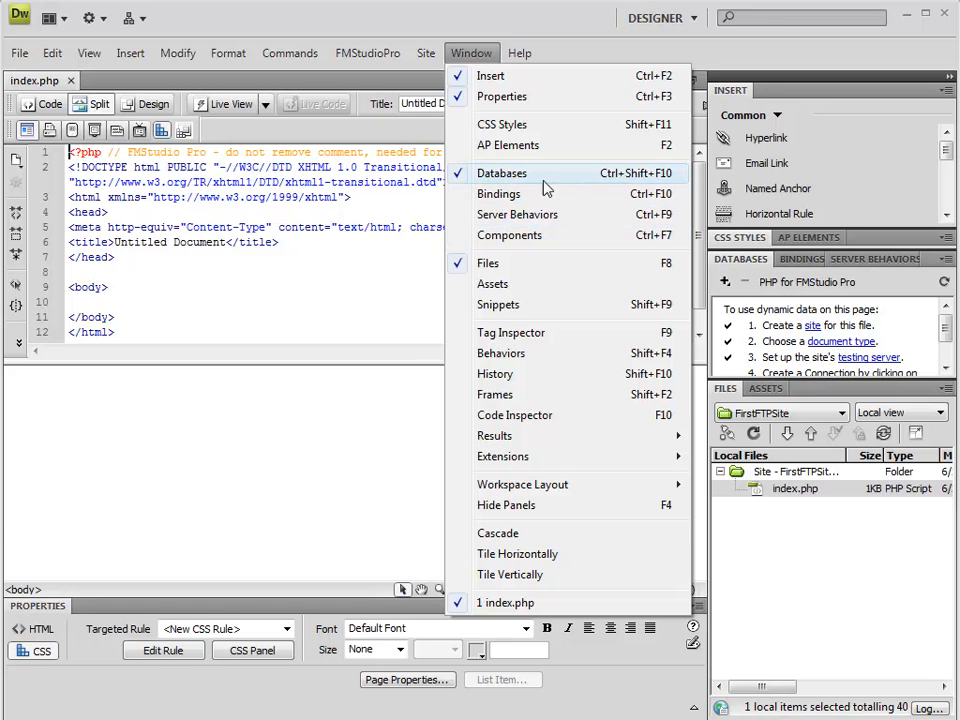
pyautogui.click(838, 330)
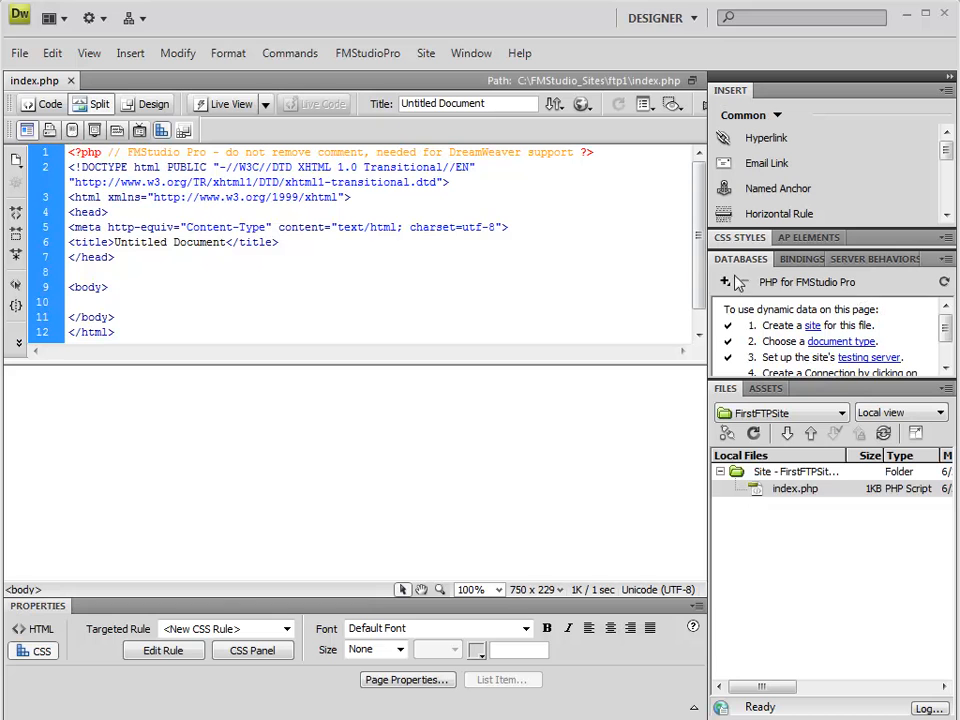
# Install the FMStudio Pro PHP Info Page into the site's local ftp1 folder.
pyautogui.click(296, 55)
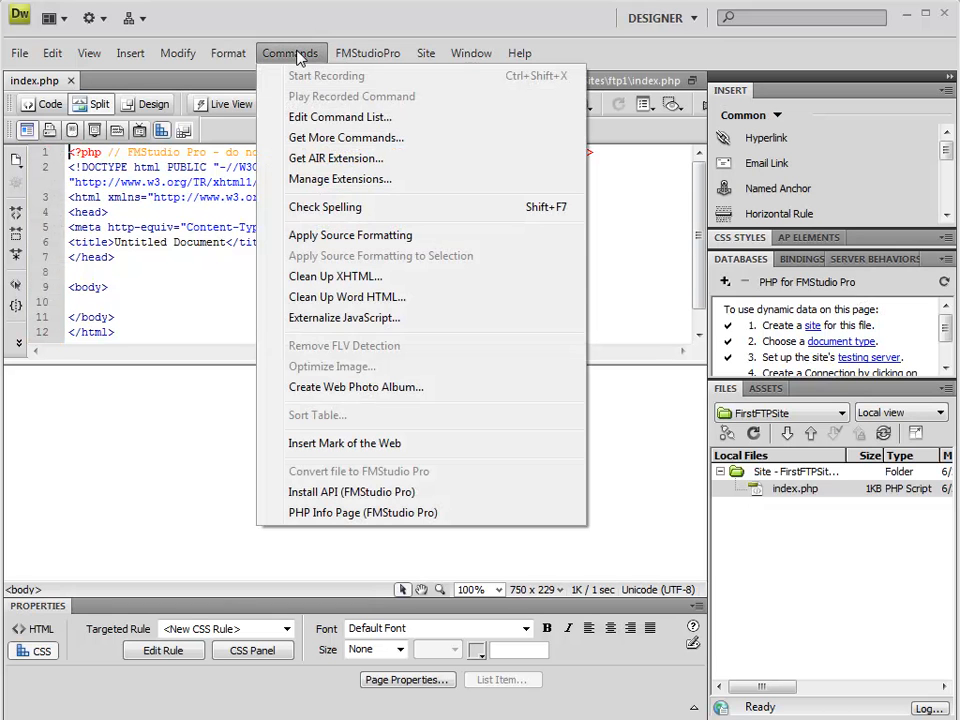
pyautogui.click(381, 513)
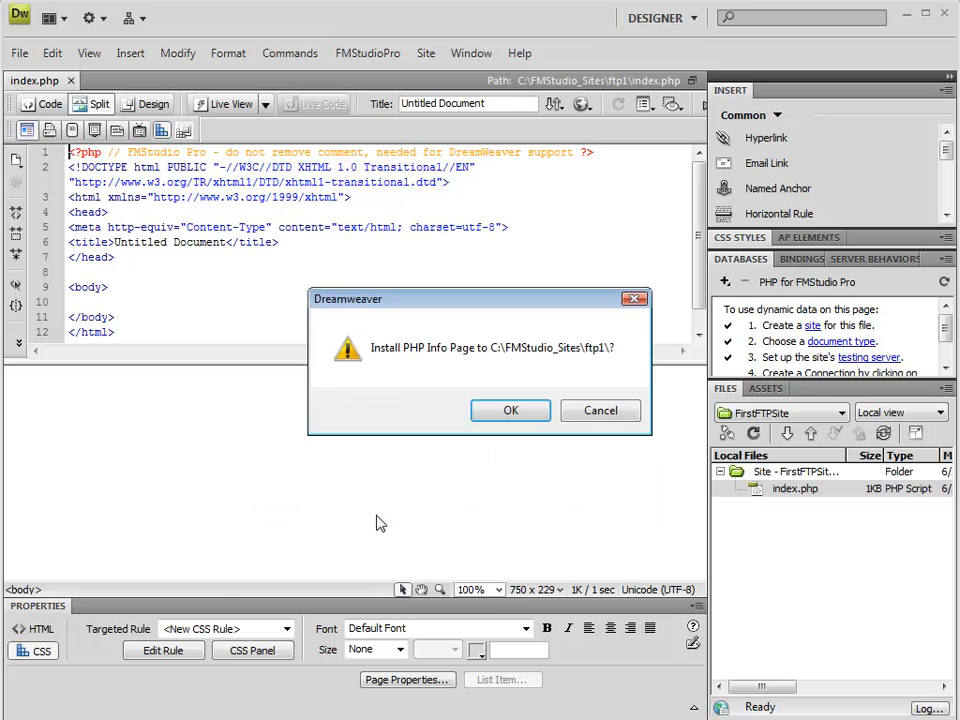
pyautogui.click(519, 413)
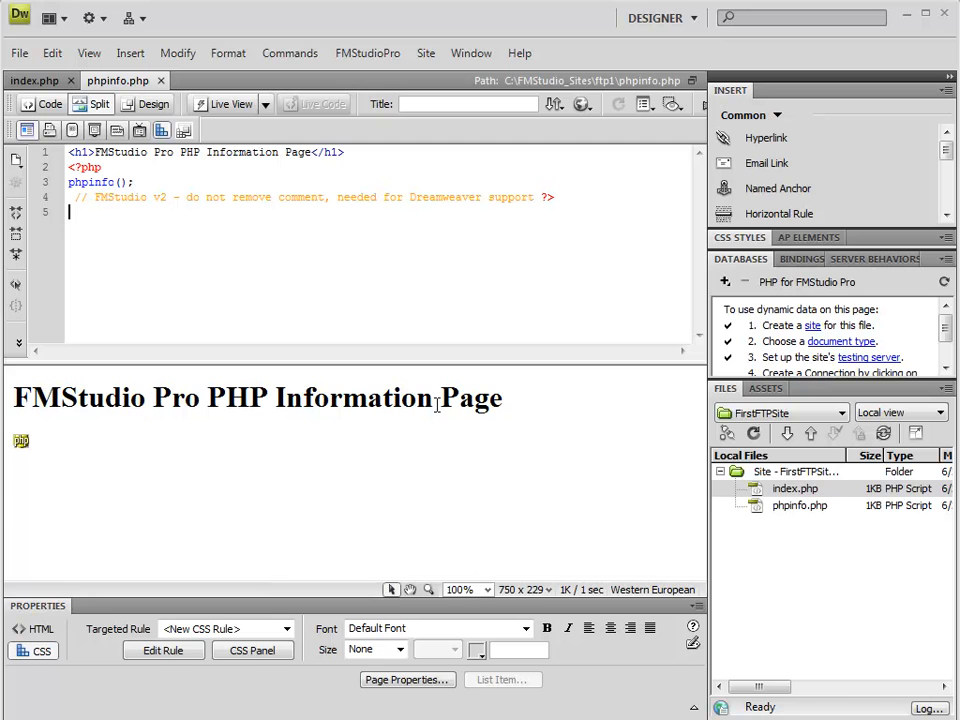
pyautogui.click(808, 507)
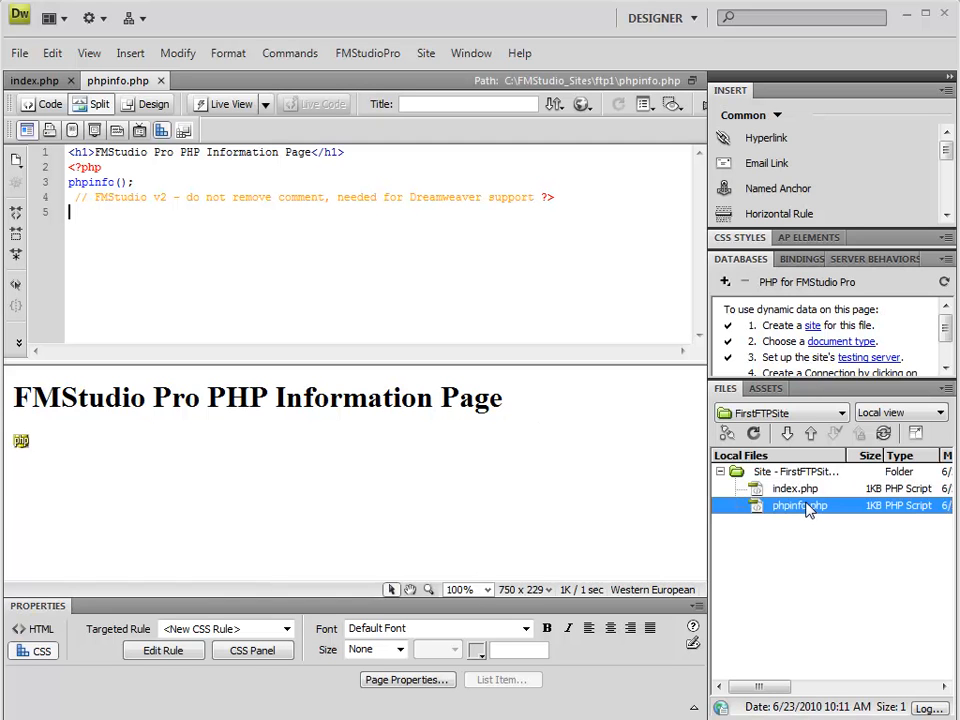
pyautogui.click(328, 394)
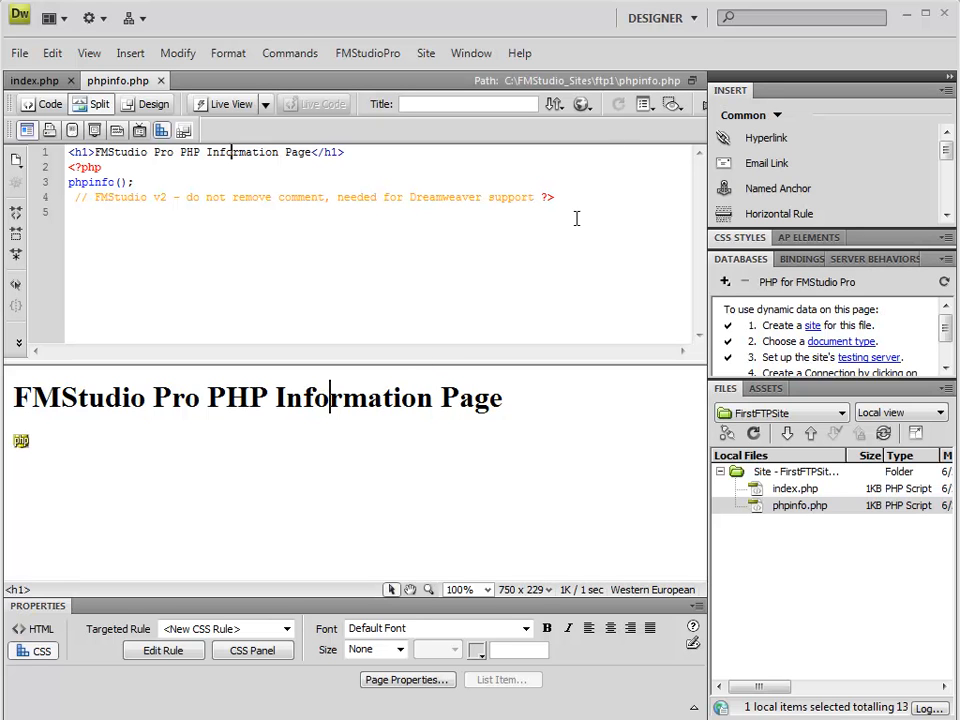
# Preview phpinfo.php in Firefox, updating its copy and putting its dependent files on the testing server.
pyautogui.click(582, 104)
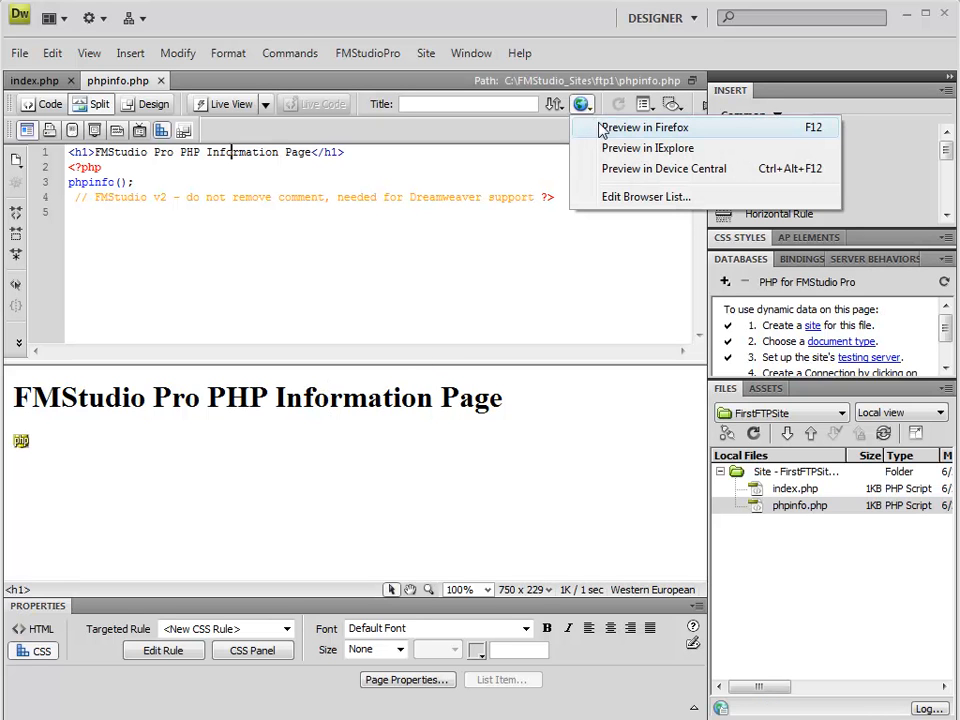
pyautogui.click(701, 137)
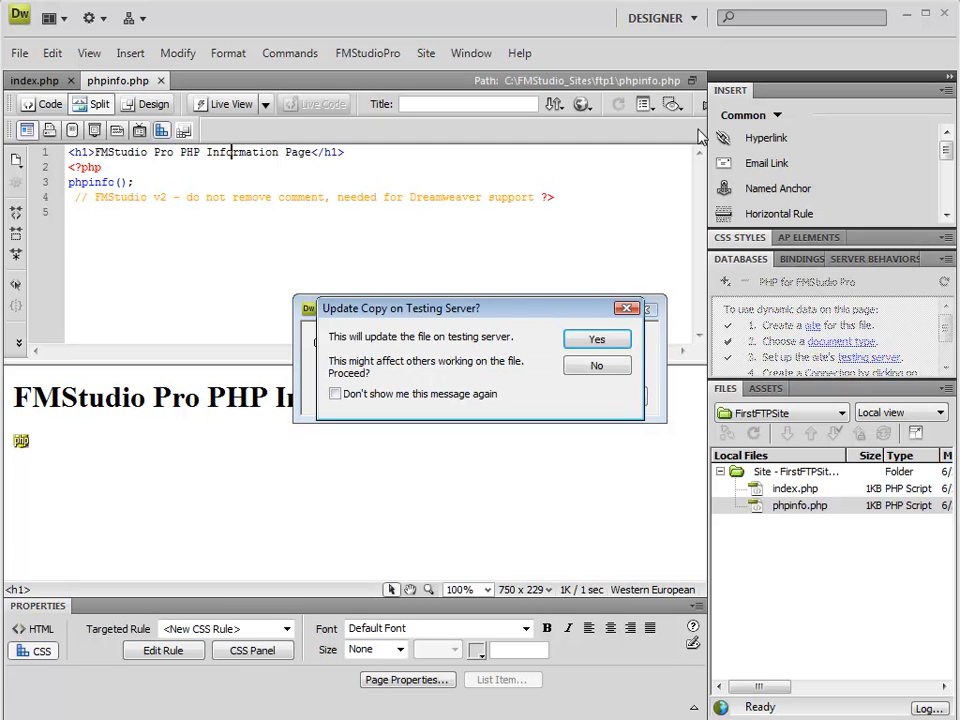
pyautogui.click(578, 346)
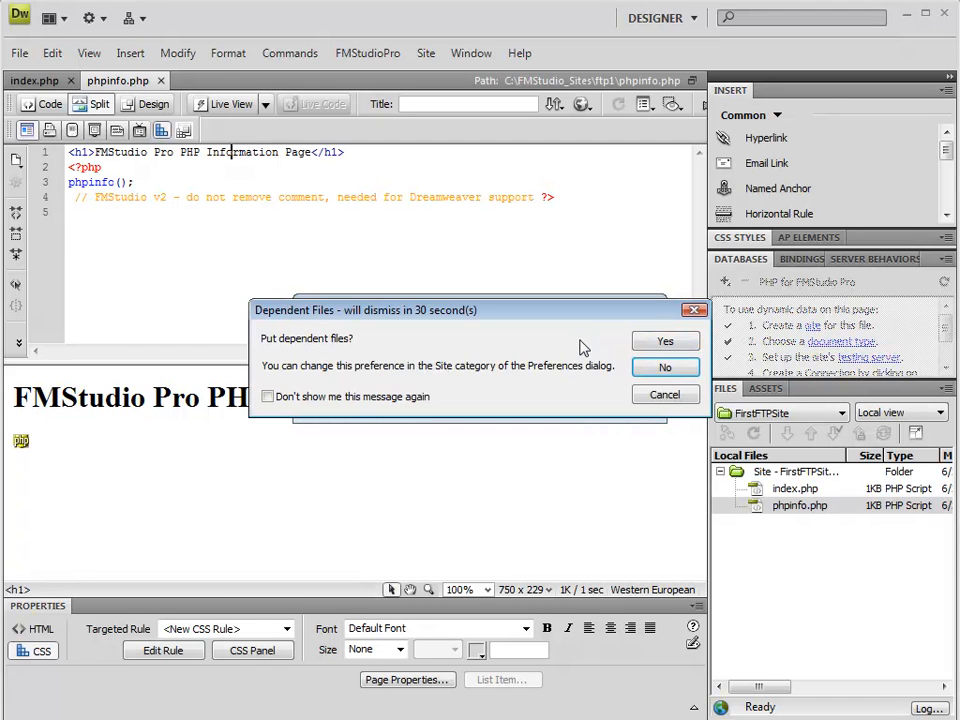
pyautogui.click(645, 341)
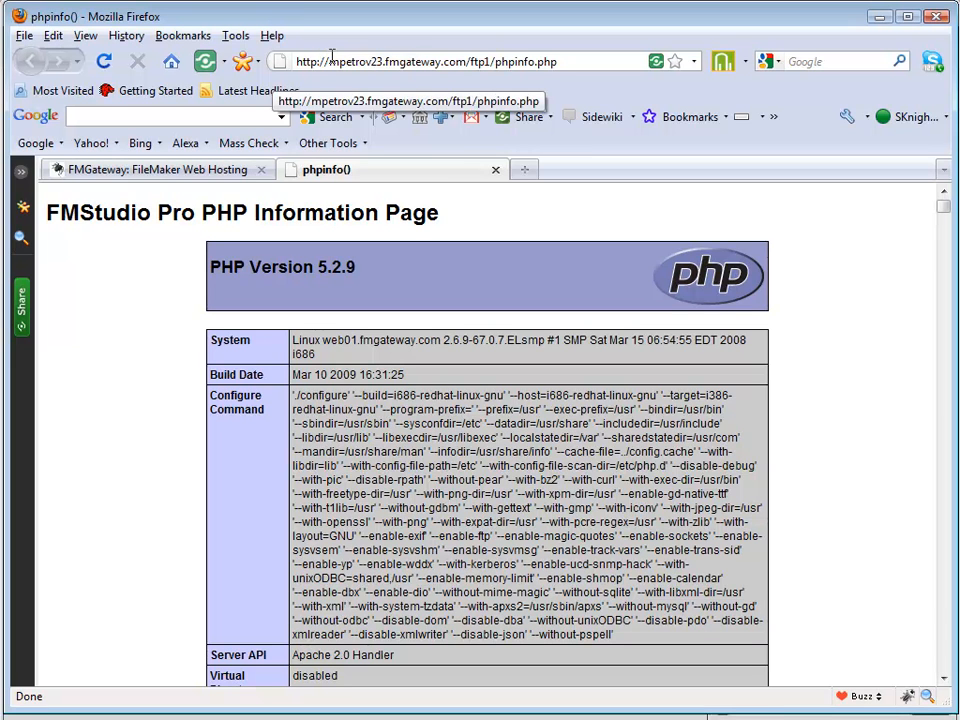
# Check the ftp1/phpinfo.php part of the page address, and in FileZilla refresh the listings and select phpinfo.php in the remote ftp1 directory.
pyautogui.moveTo(471, 62); pyautogui.dragTo(566, 63)
pyautogui.click(496, 62)
pyautogui.click(566, 63)
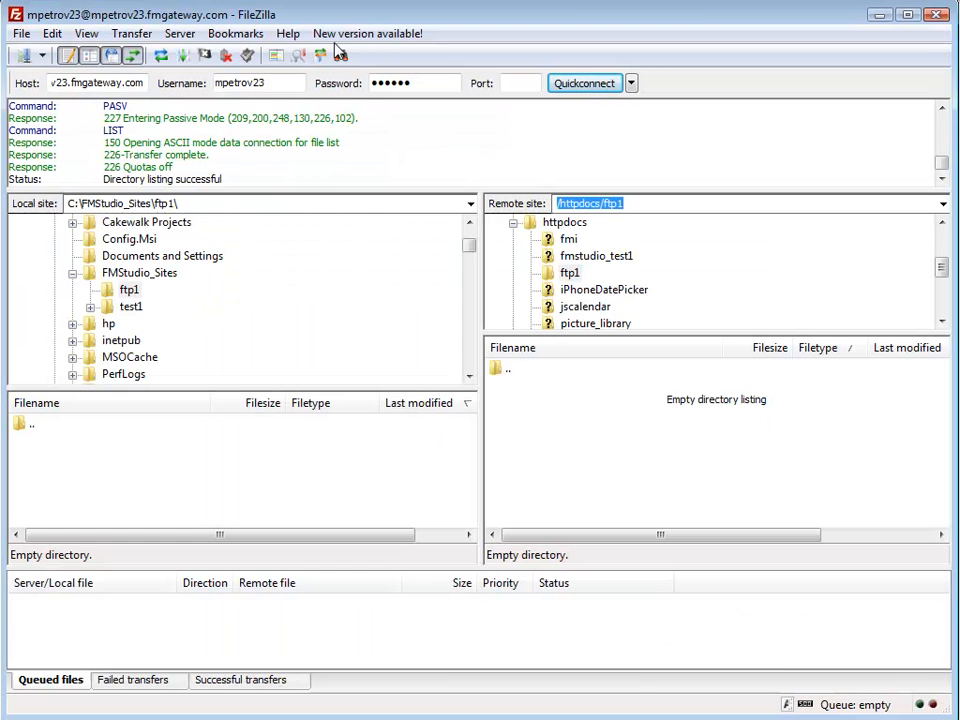
pyautogui.click(161, 56)
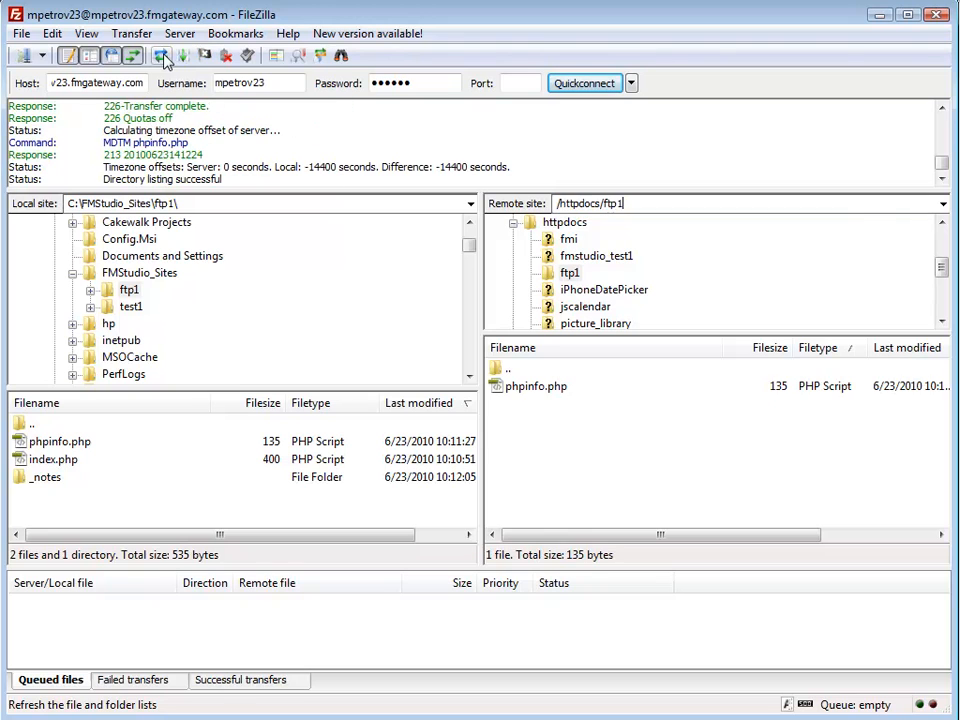
pyautogui.click(571, 394)
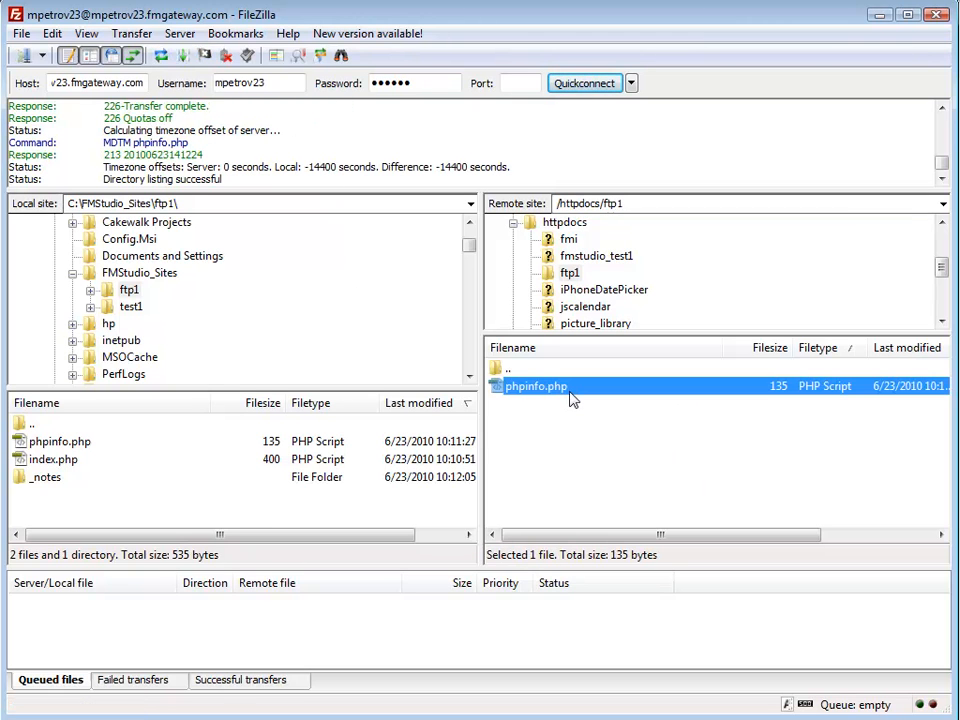